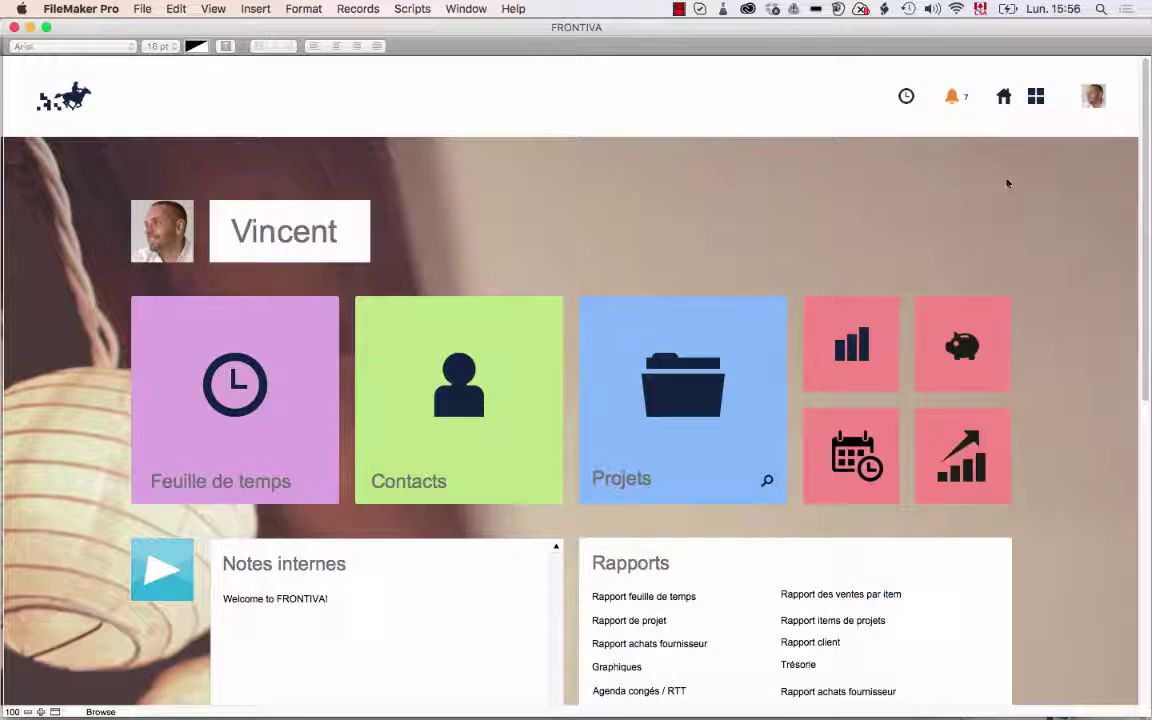
Step: Open the task and purchase templates list and add a new item with the French name Brochure
{"action": "left_click", "coordinate": [1093, 96]}
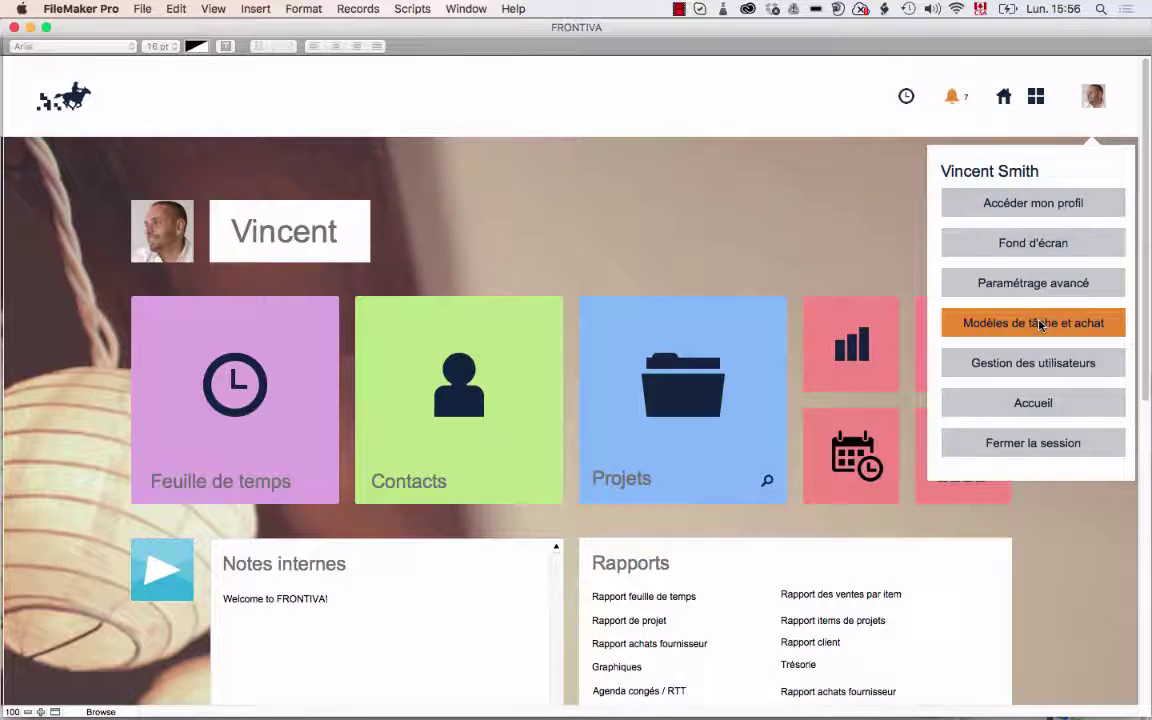
{"action": "left_click", "coordinate": [1039, 324]}
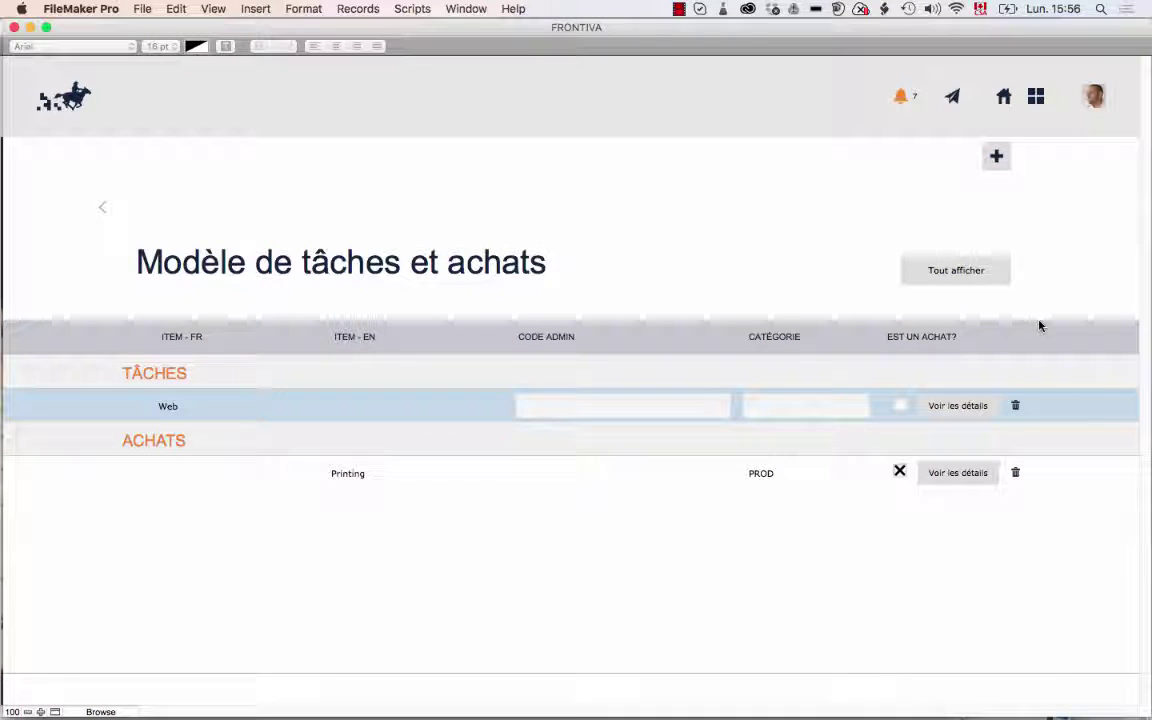
{"action": "left_click", "coordinate": [996, 157]}
{"action": "left_click", "coordinate": [234, 435]}
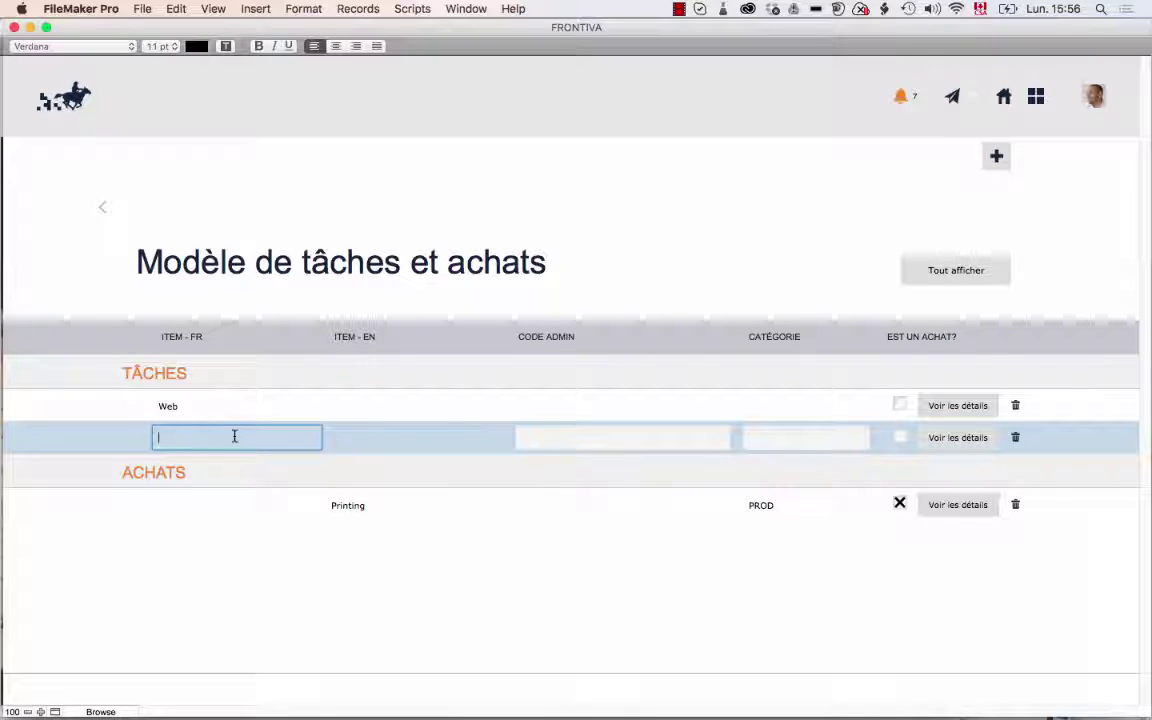
{"action": "type", "text": "Brochure"}
{"action": "left_click", "coordinate": [360, 320]}
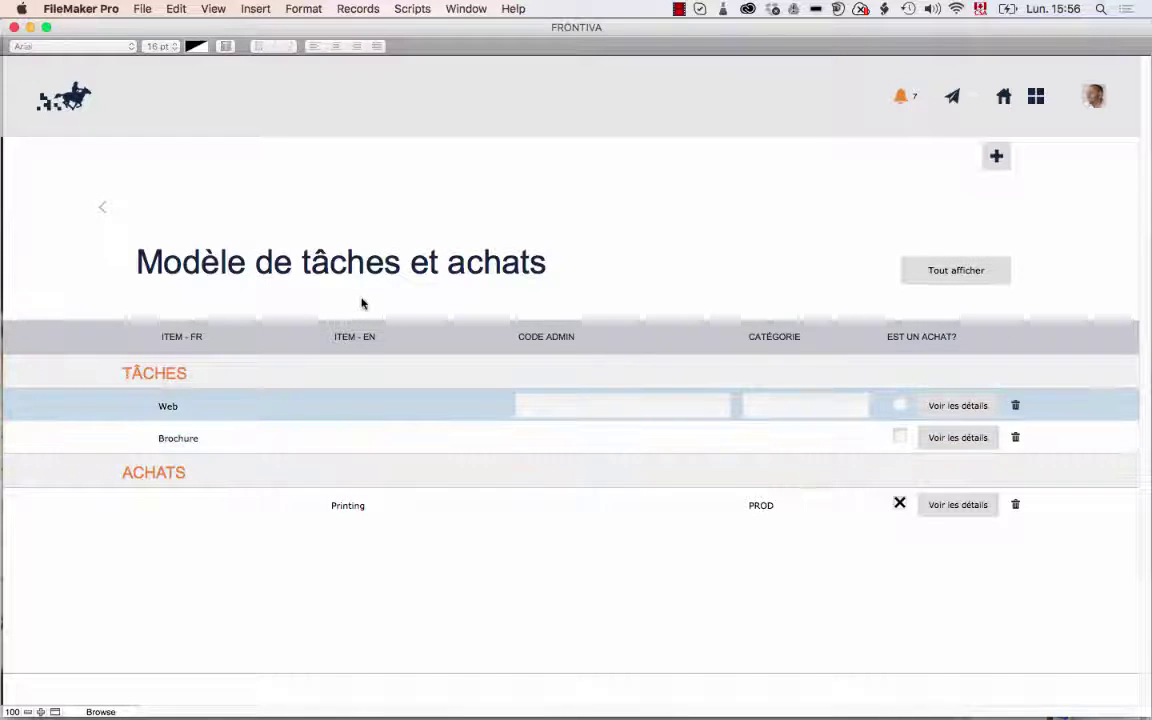
Step: Change the French name of the Brochure item to Brochure 4 pages
{"action": "left_click", "coordinate": [236, 438]}
{"action": "type", "text": "4"}
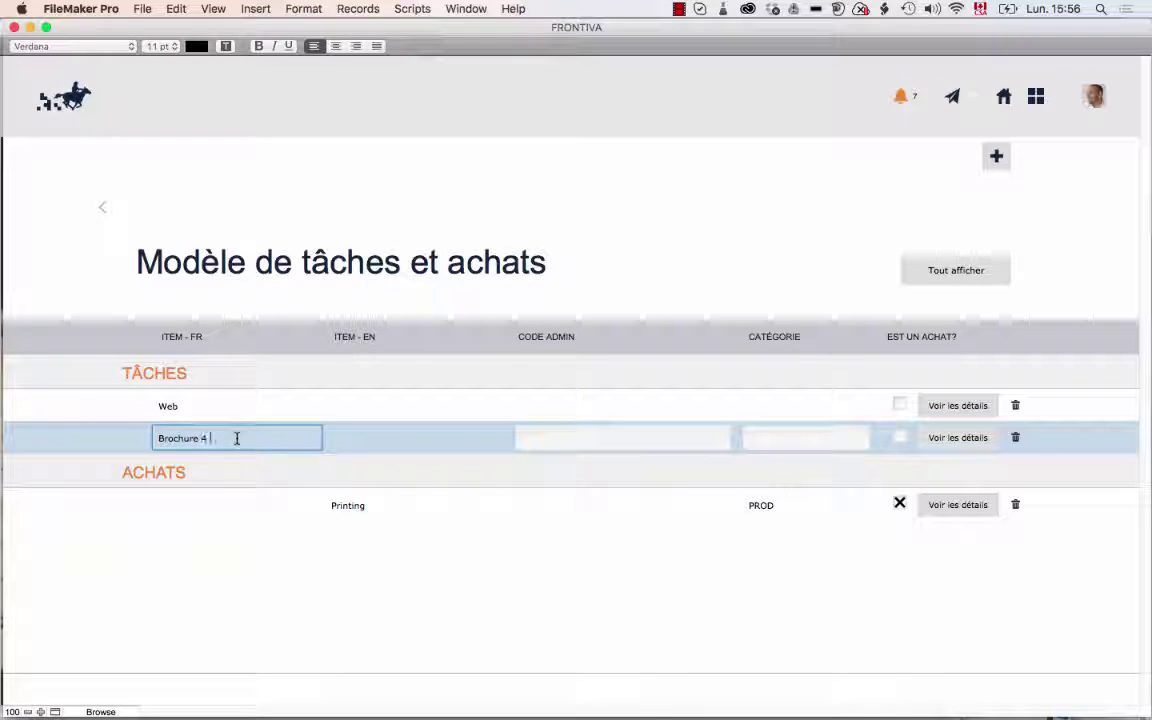
{"action": "type", "text": " pages"}
{"action": "left_click", "coordinate": [332, 300]}
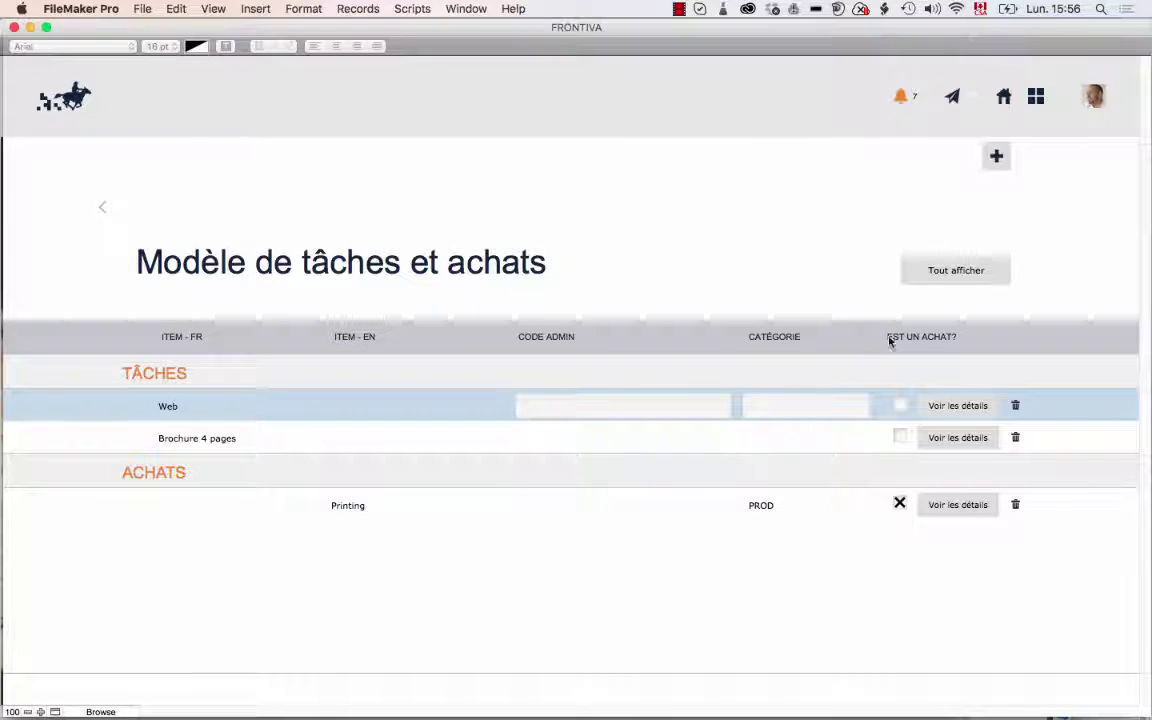
Step: Add a new task template with the French name Design graphique
{"action": "left_click", "coordinate": [998, 156]}
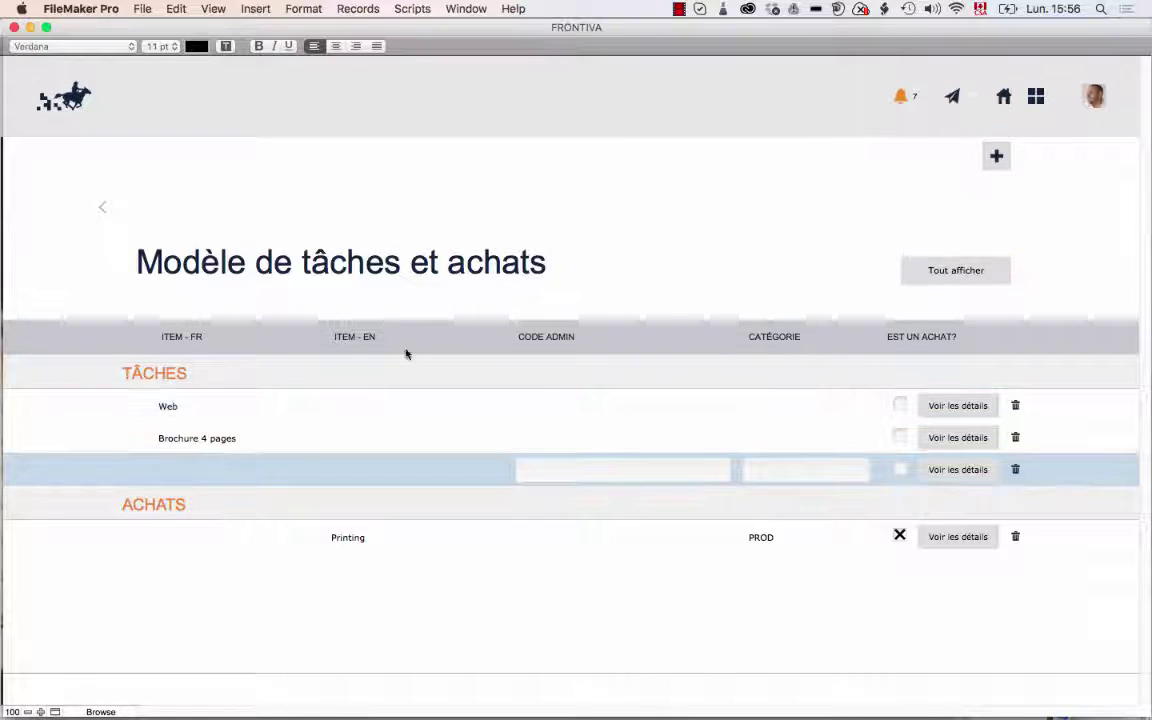
{"action": "left_click", "coordinate": [195, 470]}
{"action": "type", "text": "Design graphique"}
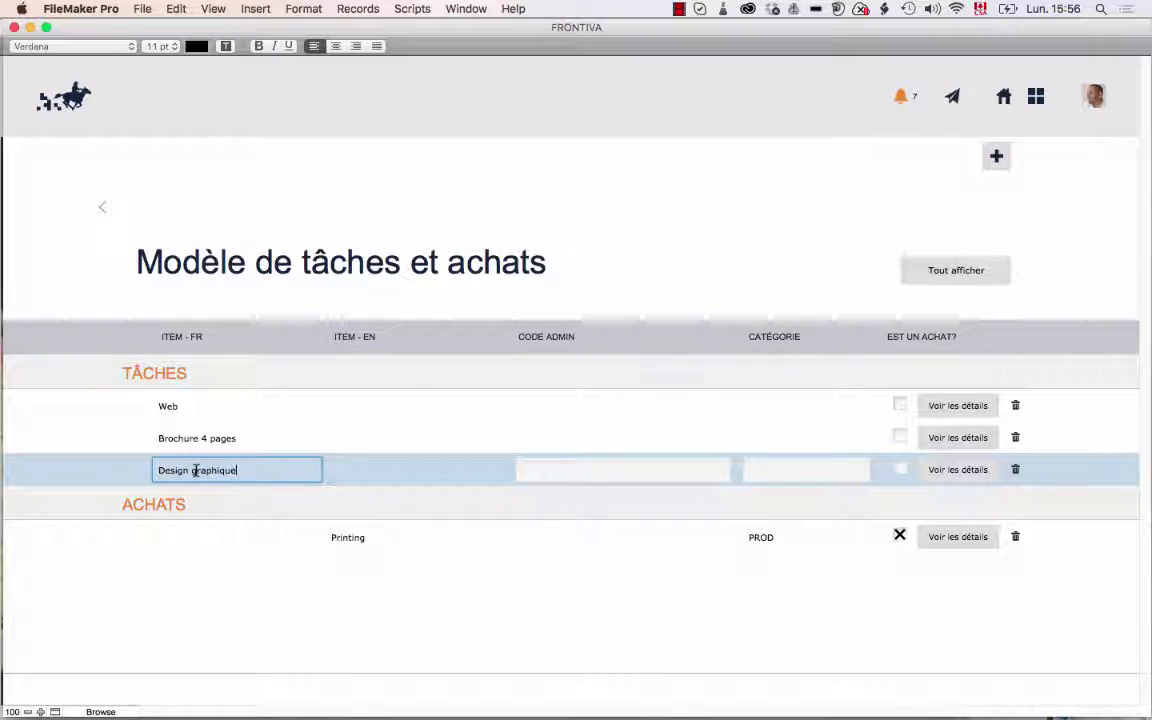
{"action": "left_click", "coordinate": [555, 298]}
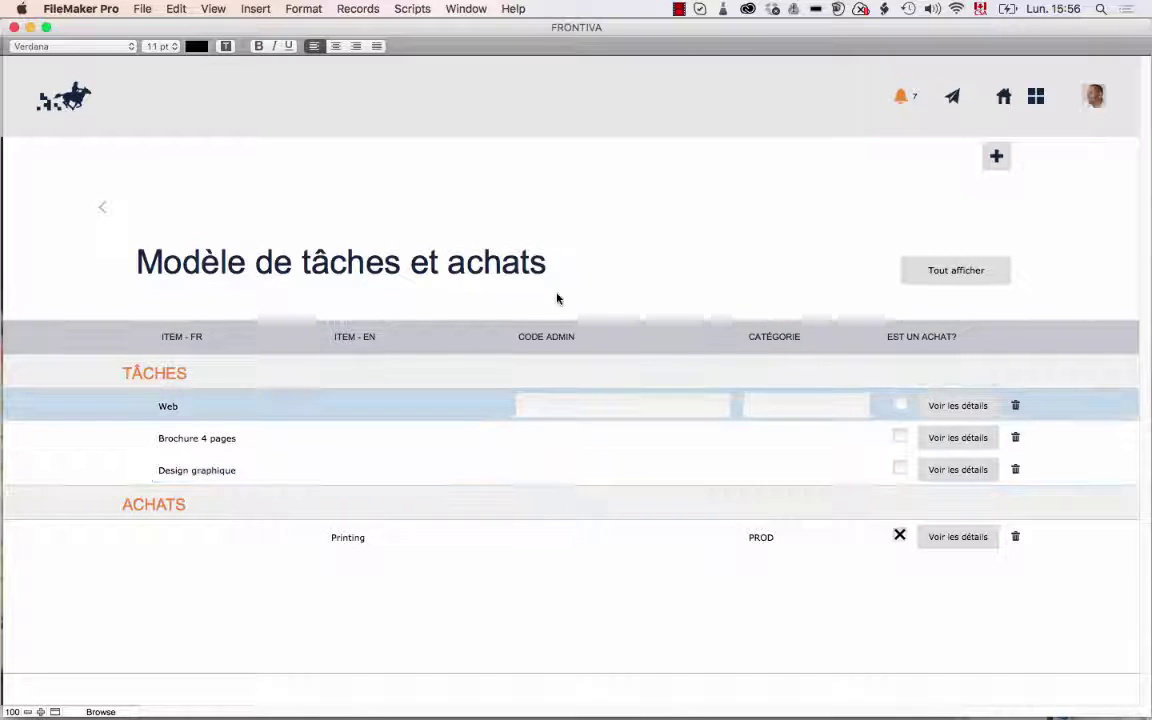
Step: Add a new template item with the French name Impression
{"action": "left_click", "coordinate": [997, 157]}
{"action": "left_click", "coordinate": [256, 504]}
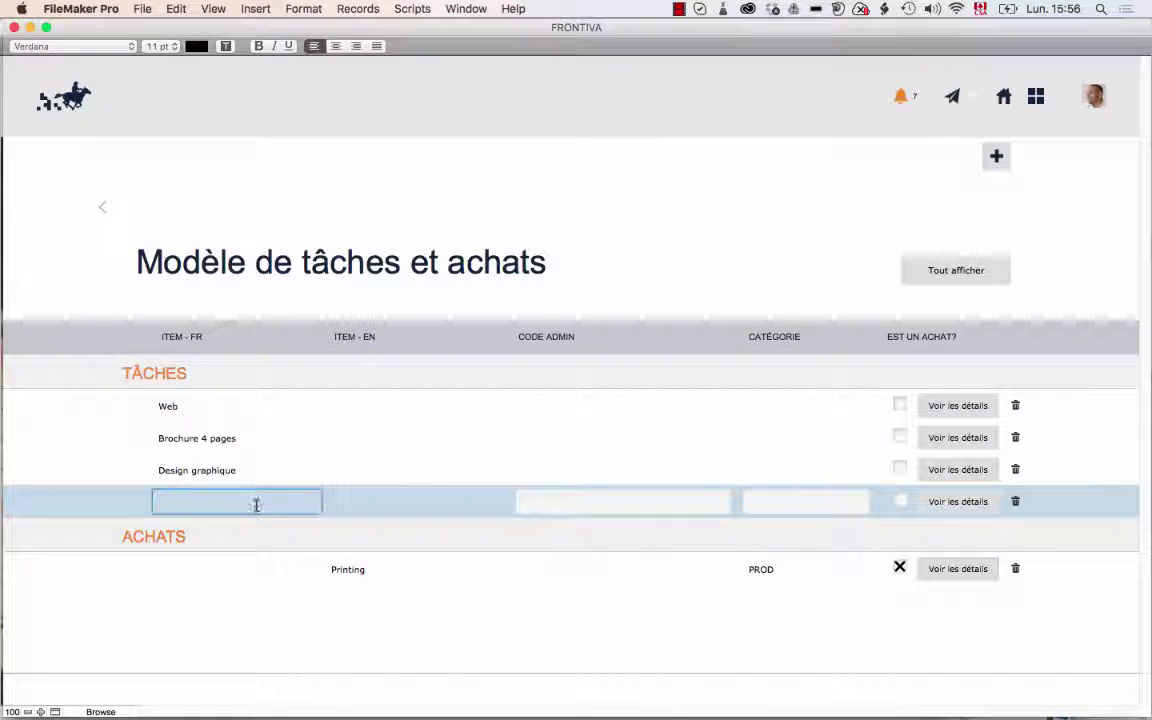
{"action": "type", "text": "Impression"}
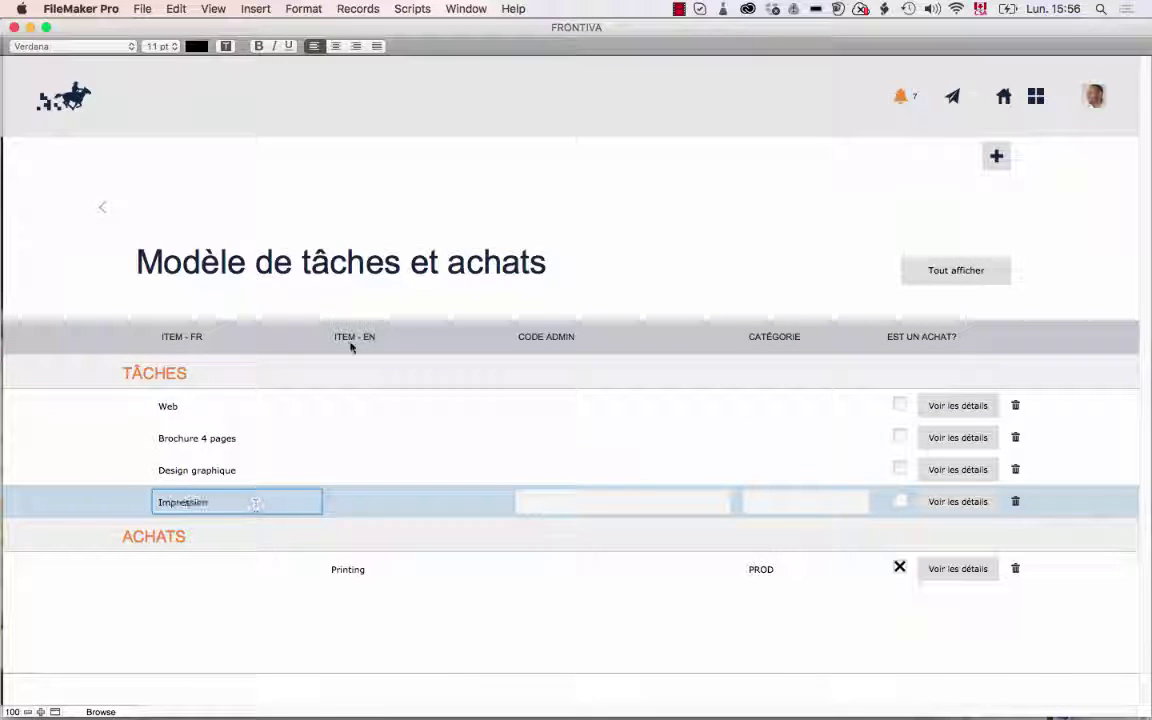
{"action": "left_click", "coordinate": [361, 297]}
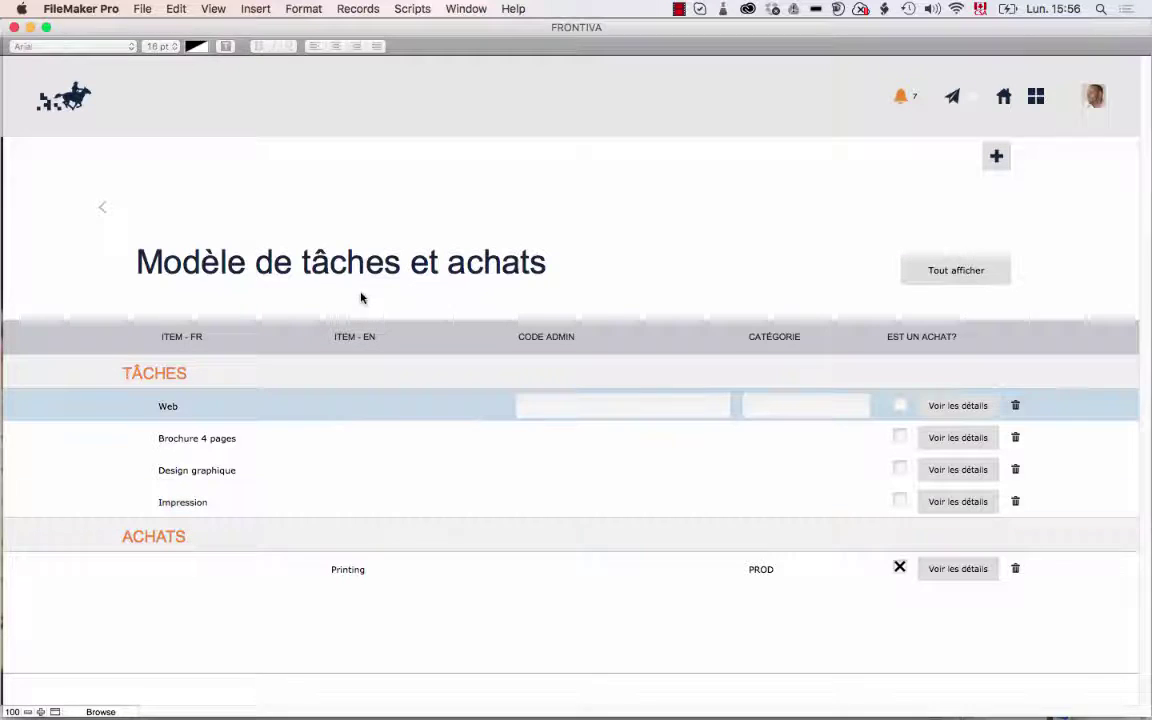
Step: Add a new task template with the French name Prépresse
{"action": "left_click", "coordinate": [996, 156]}
{"action": "left_click", "coordinate": [211, 530]}
{"action": "type", "text": "Prép"}
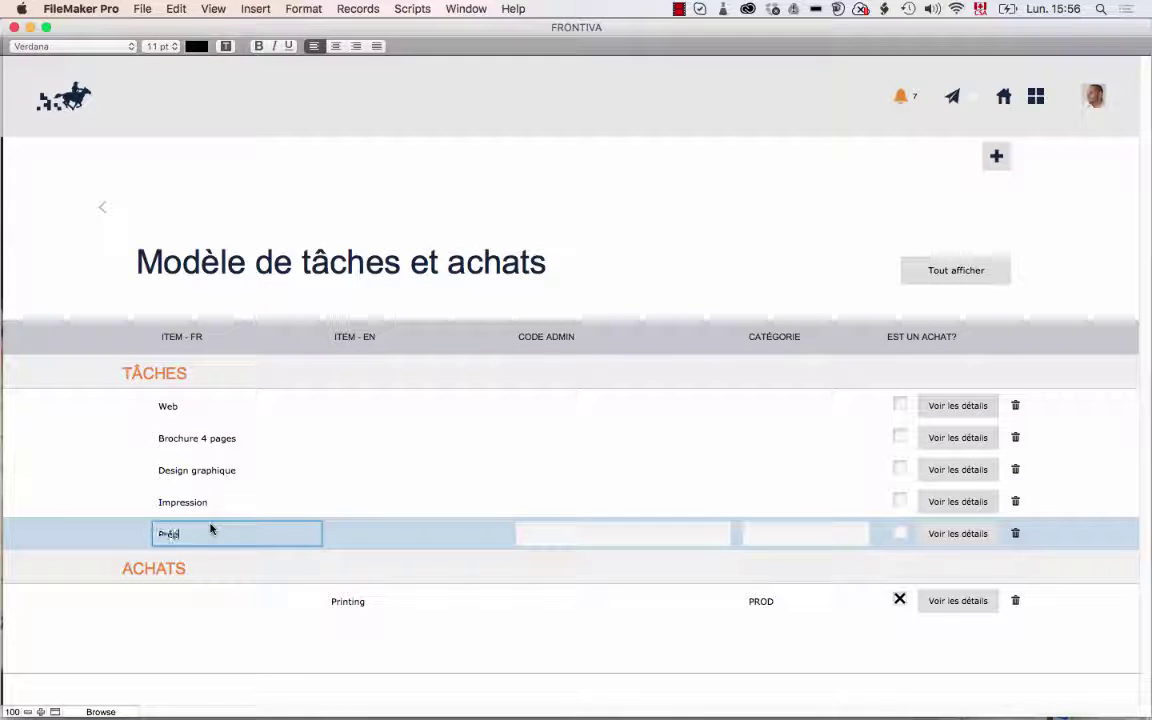
{"action": "type", "text": "resse"}
{"action": "left_click", "coordinate": [360, 300]}
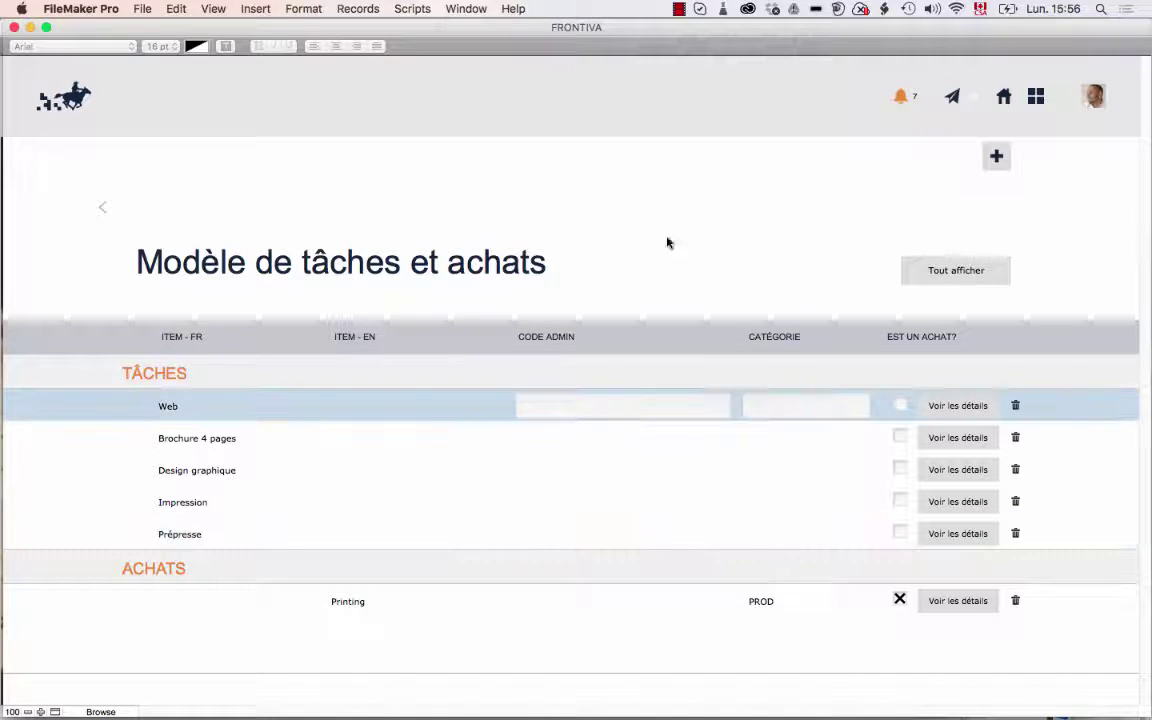
Step: Add a task template with the French name Créer version web and mark the Impression item as a purchase
{"action": "left_click", "coordinate": [996, 156]}
{"action": "left_click", "coordinate": [262, 561]}
{"action": "type", "text": "CD/"}
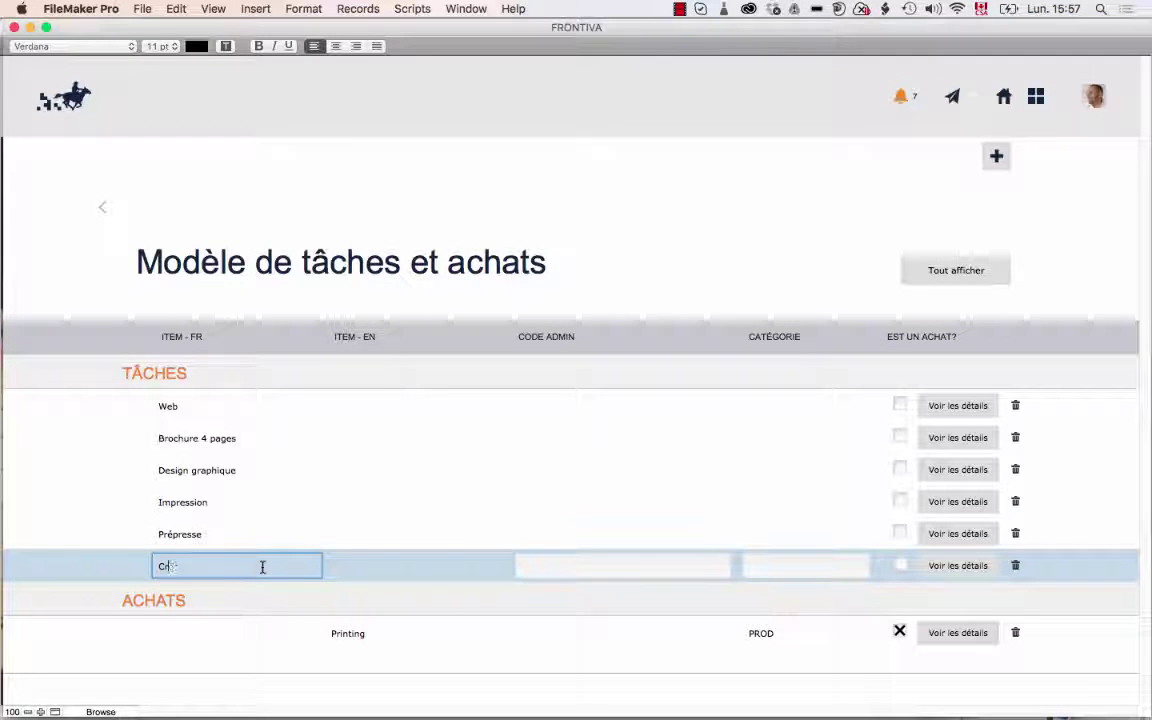
{"action": "type", "text": "er version web"}
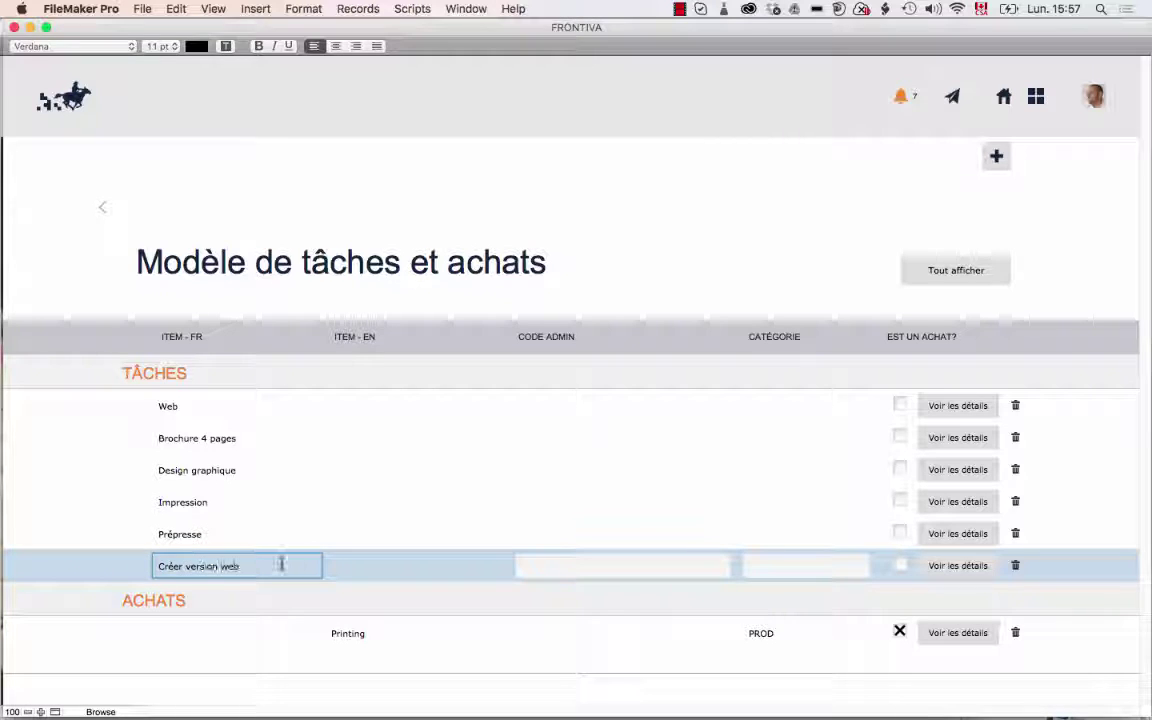
{"action": "left_click", "coordinate": [410, 293]}
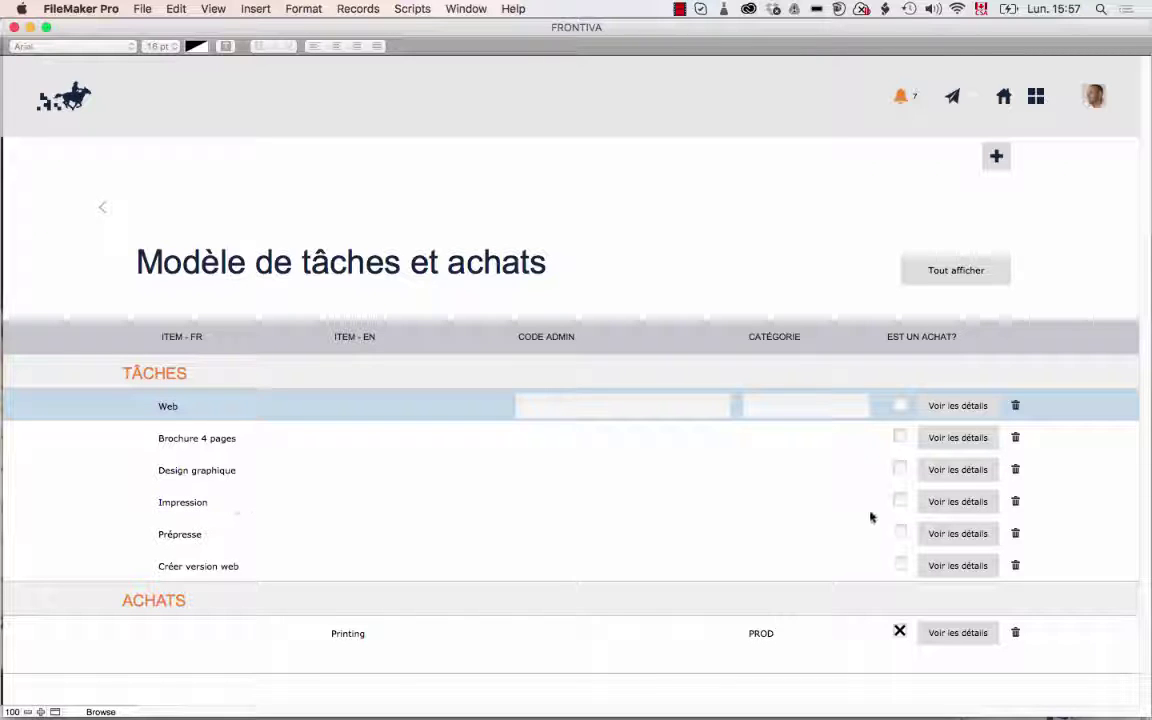
{"action": "left_click", "coordinate": [900, 501]}
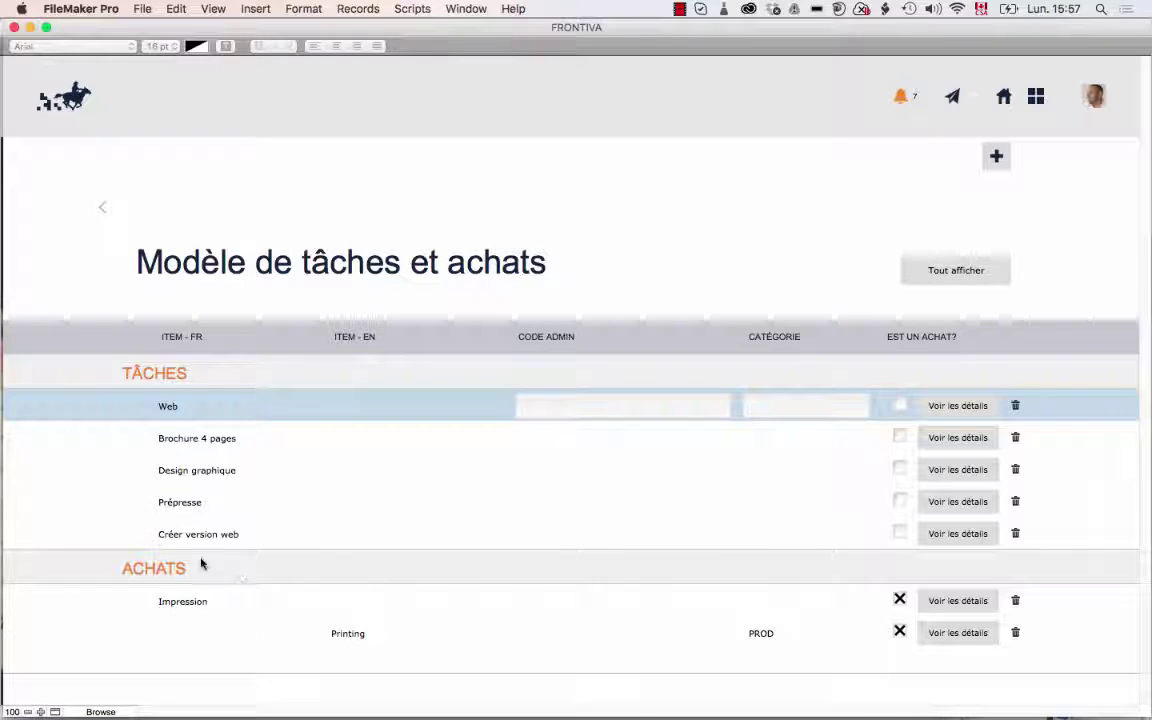
Step: Open the details of Brochure 4 pages and add Design graphique as a sub-item
{"action": "left_click", "coordinate": [951, 440]}
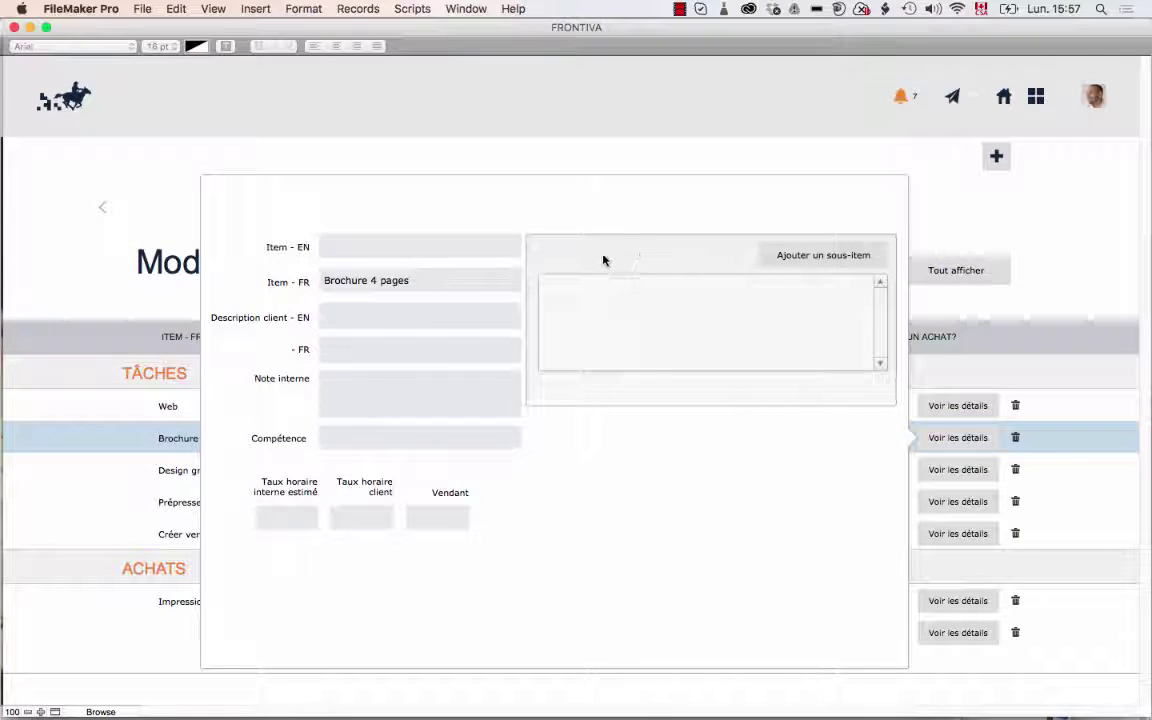
{"action": "left_click", "coordinate": [840, 260]}
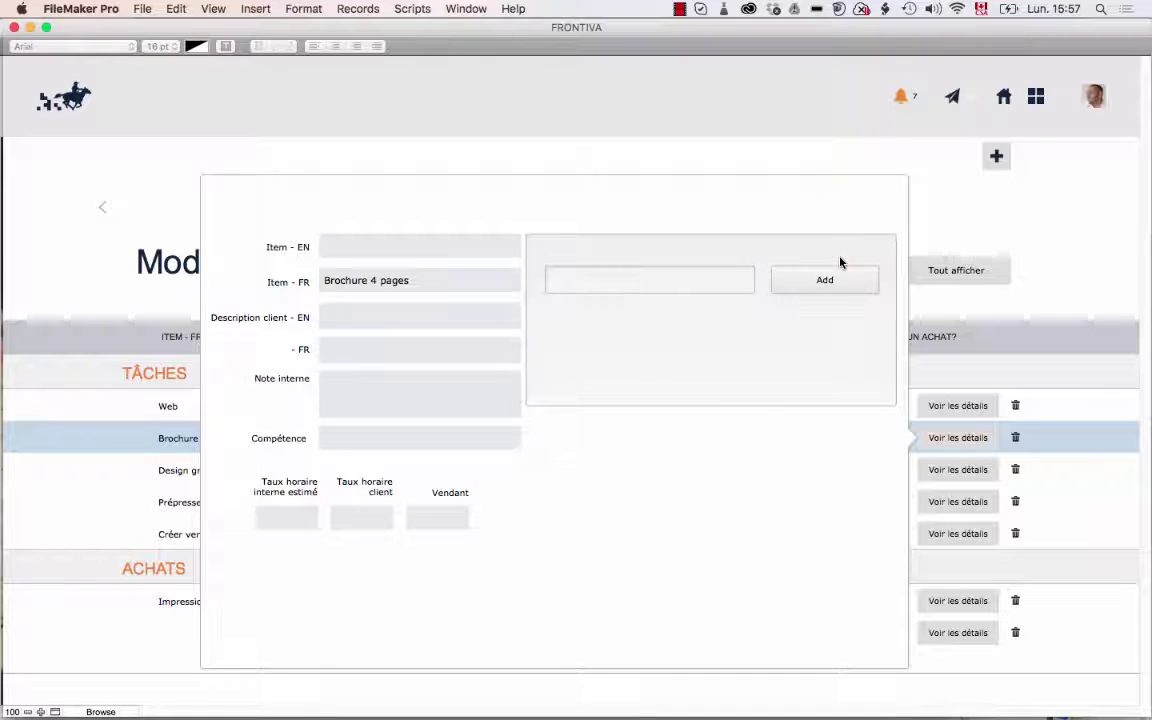
{"action": "left_click", "coordinate": [720, 280]}
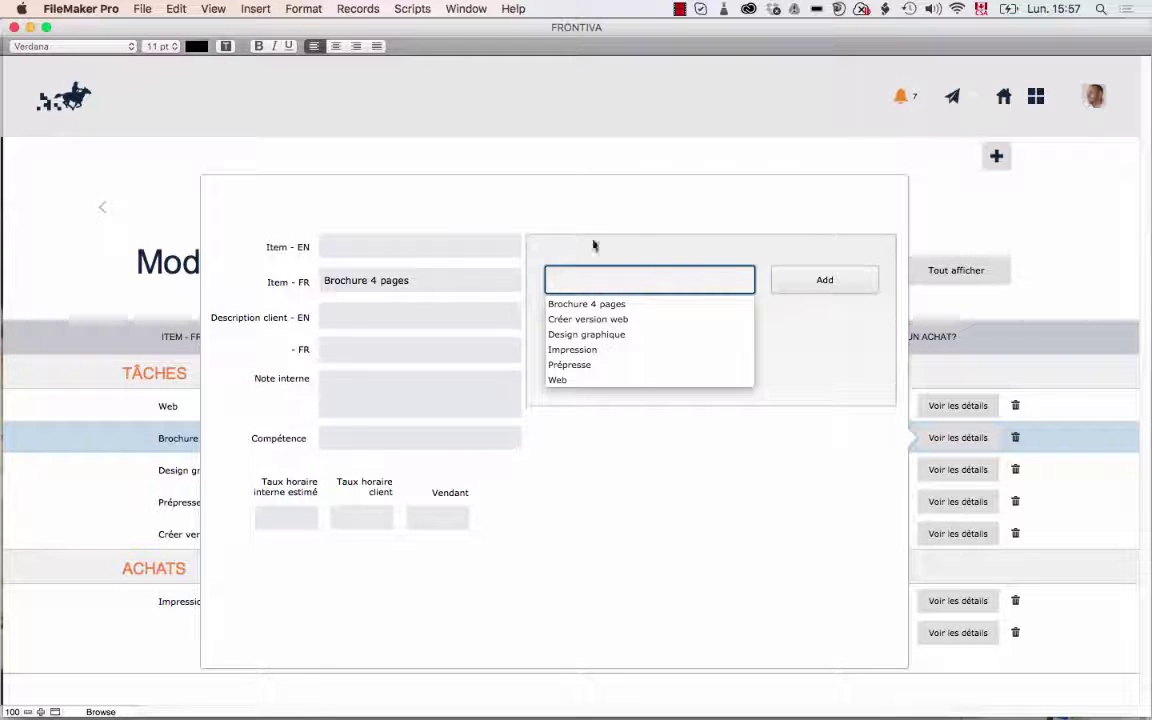
{"action": "left_click", "coordinate": [587, 335]}
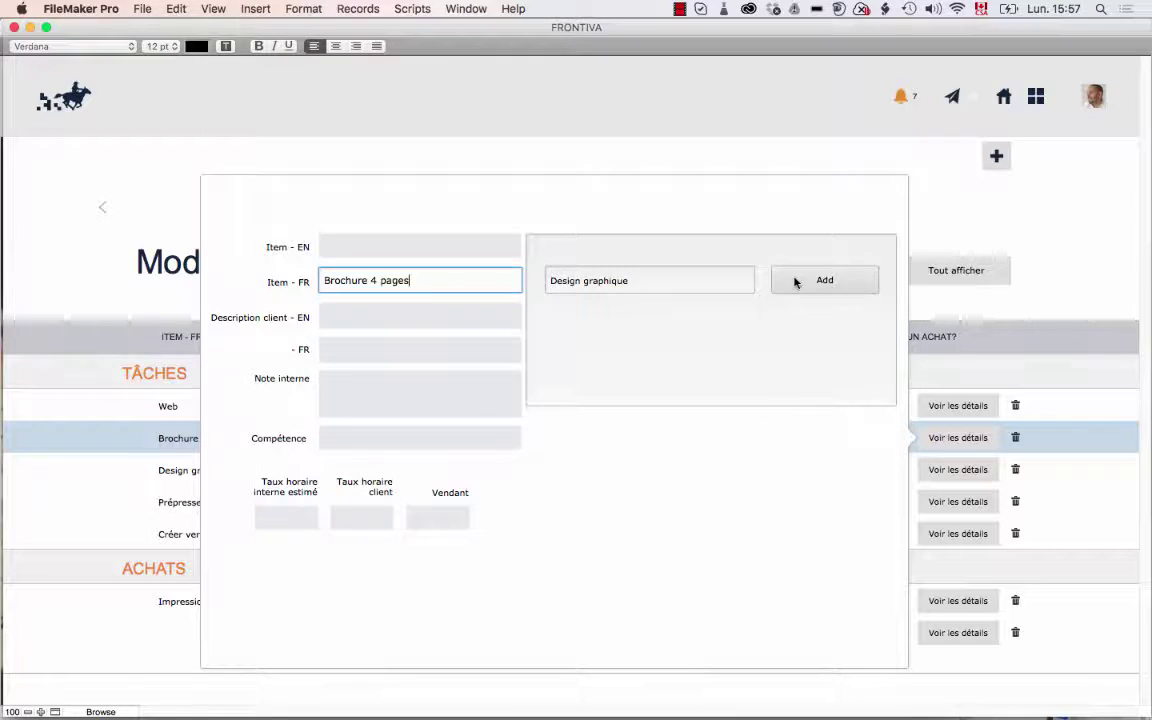
{"action": "left_click", "coordinate": [797, 280]}
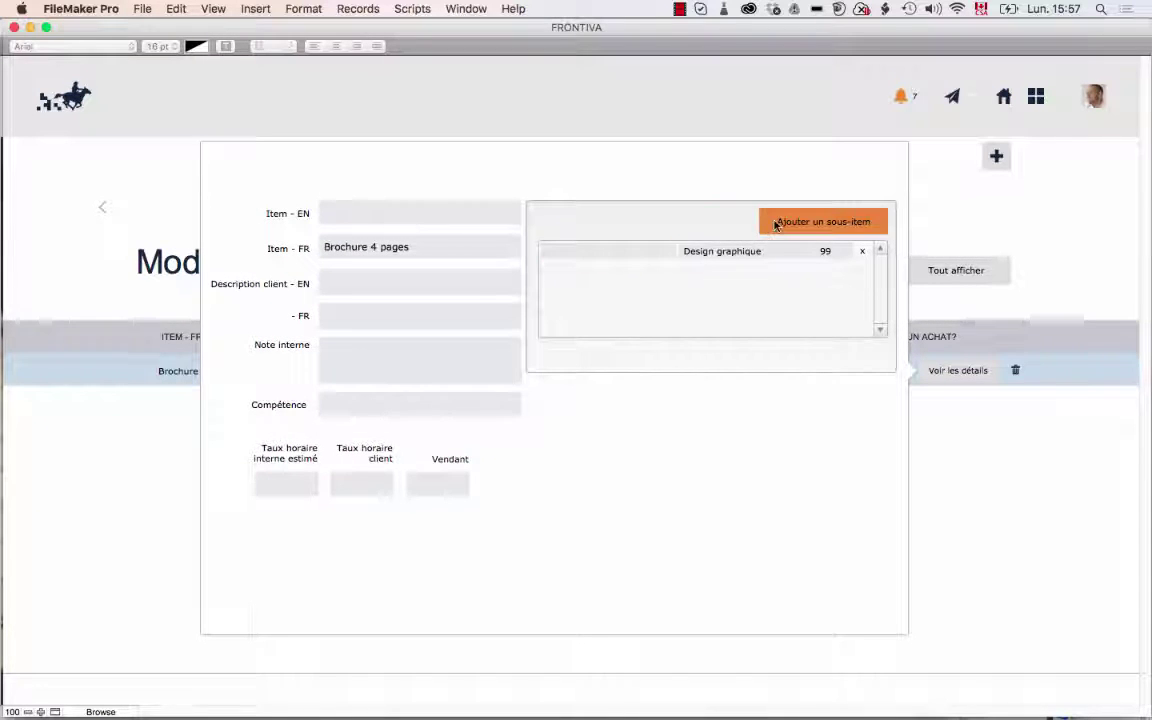
Step: Add Prépresse as a sub-item of Brochure 4 pages
{"action": "left_click", "coordinate": [779, 223]}
{"action": "left_click", "coordinate": [665, 250]}
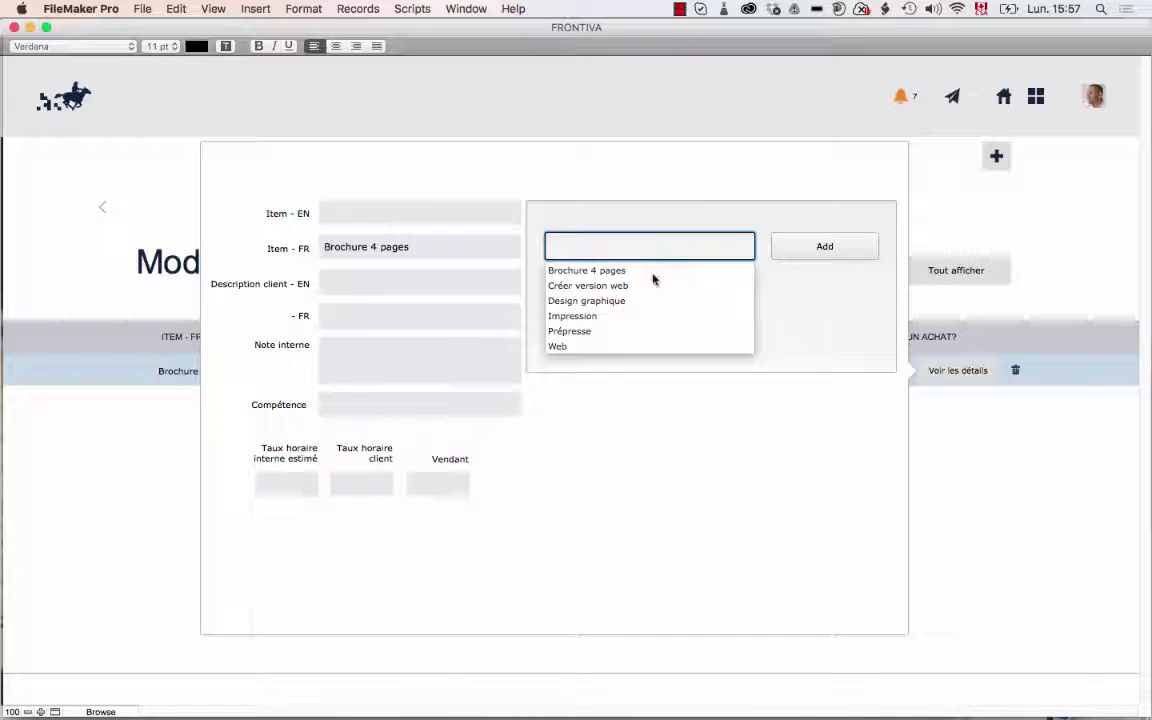
{"action": "left_click", "coordinate": [592, 331]}
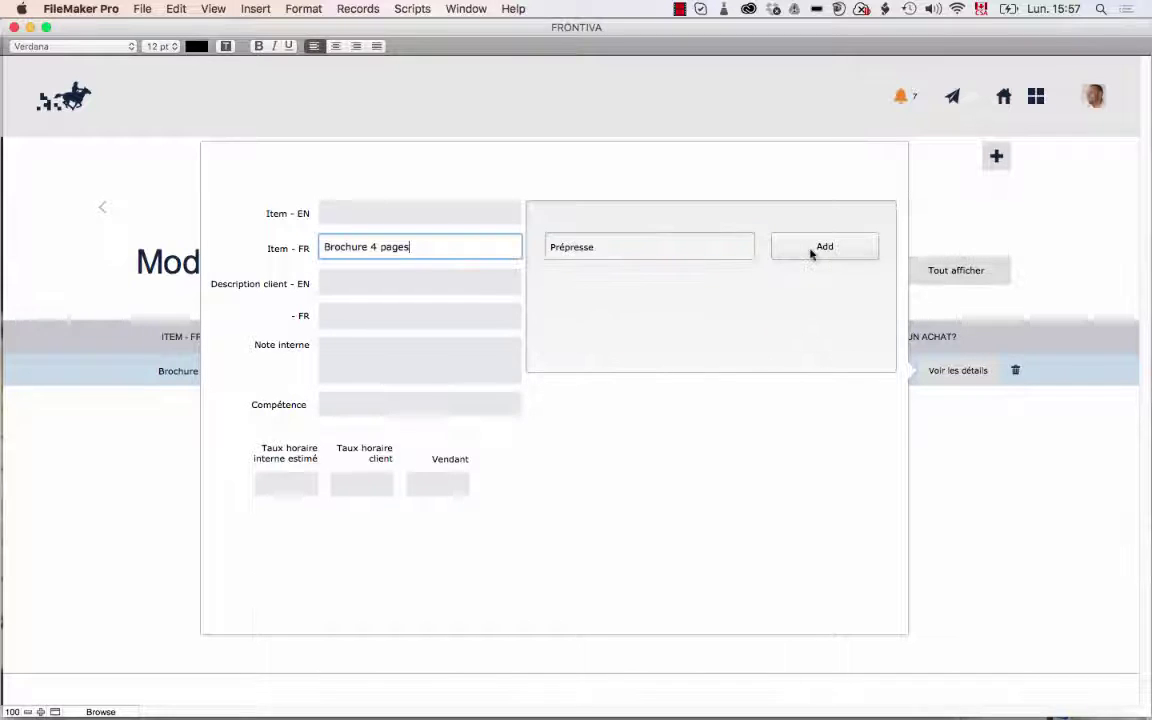
{"action": "left_click", "coordinate": [812, 250]}
Step: Add Impression as a sub-item of Brochure 4 pages
{"action": "left_click", "coordinate": [797, 224]}
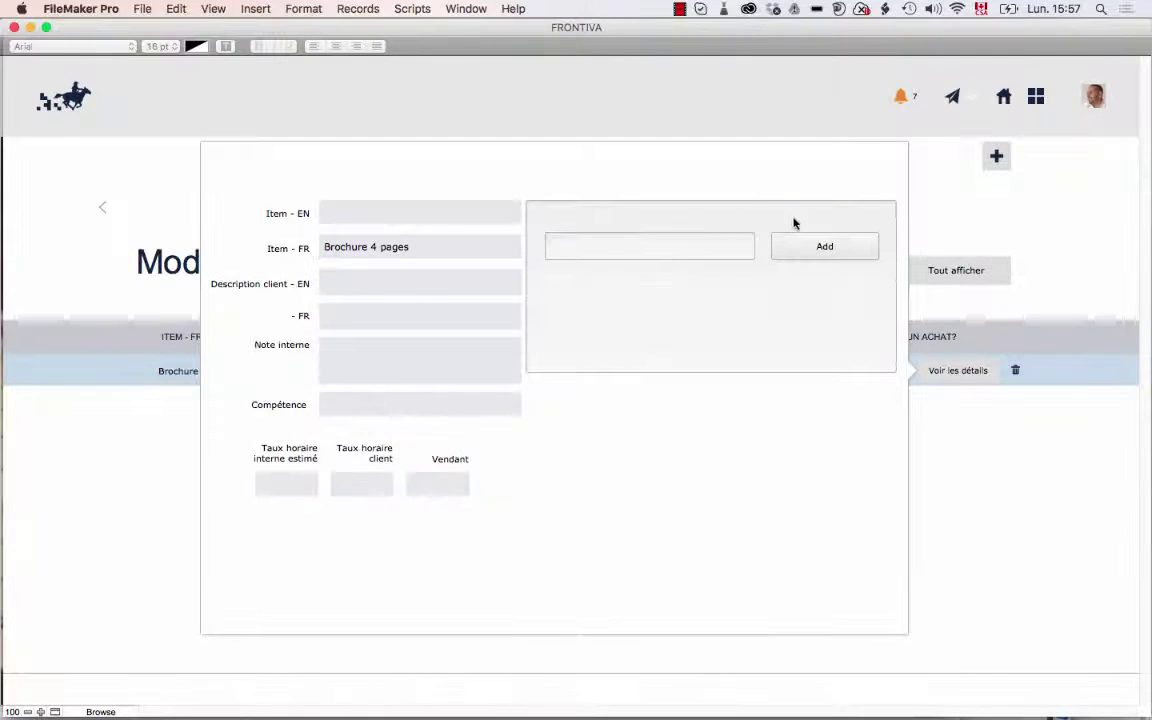
{"action": "left_click", "coordinate": [663, 247]}
{"action": "left_click", "coordinate": [586, 317]}
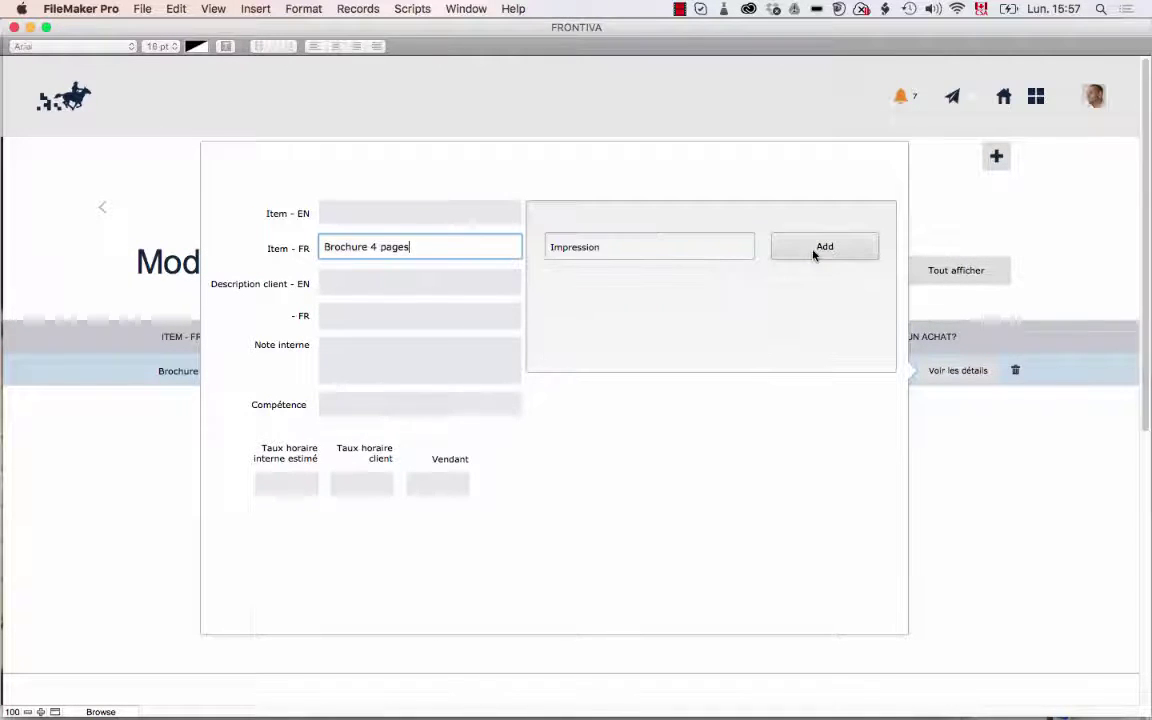
{"action": "left_click", "coordinate": [812, 252]}
Step: Add Créer version web as a sub-item of Brochure 4 pages
{"action": "left_click", "coordinate": [810, 222]}
{"action": "left_click", "coordinate": [657, 252]}
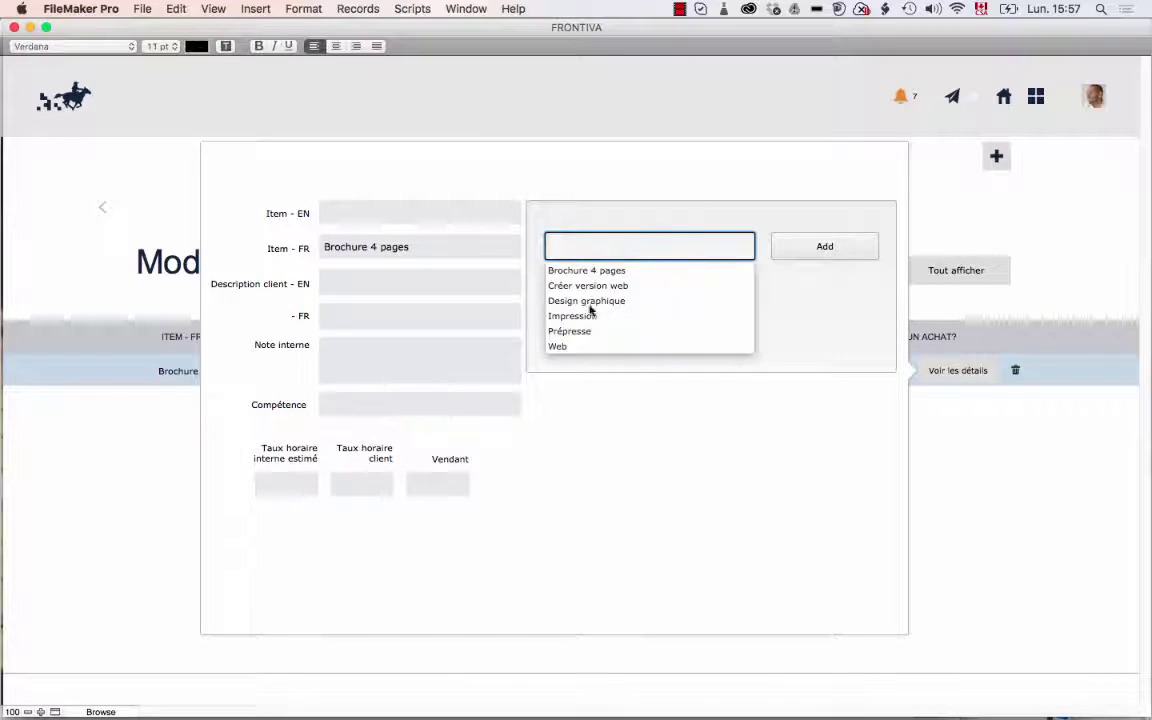
{"action": "left_click", "coordinate": [600, 286]}
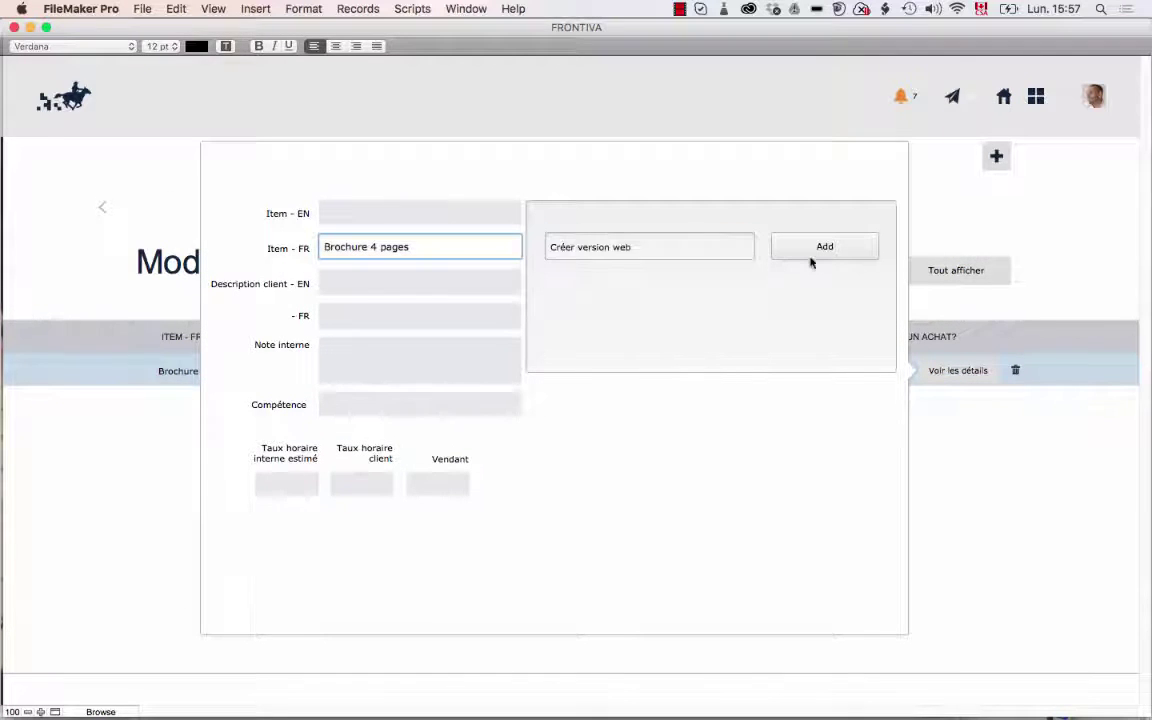
{"action": "left_click", "coordinate": [820, 249]}
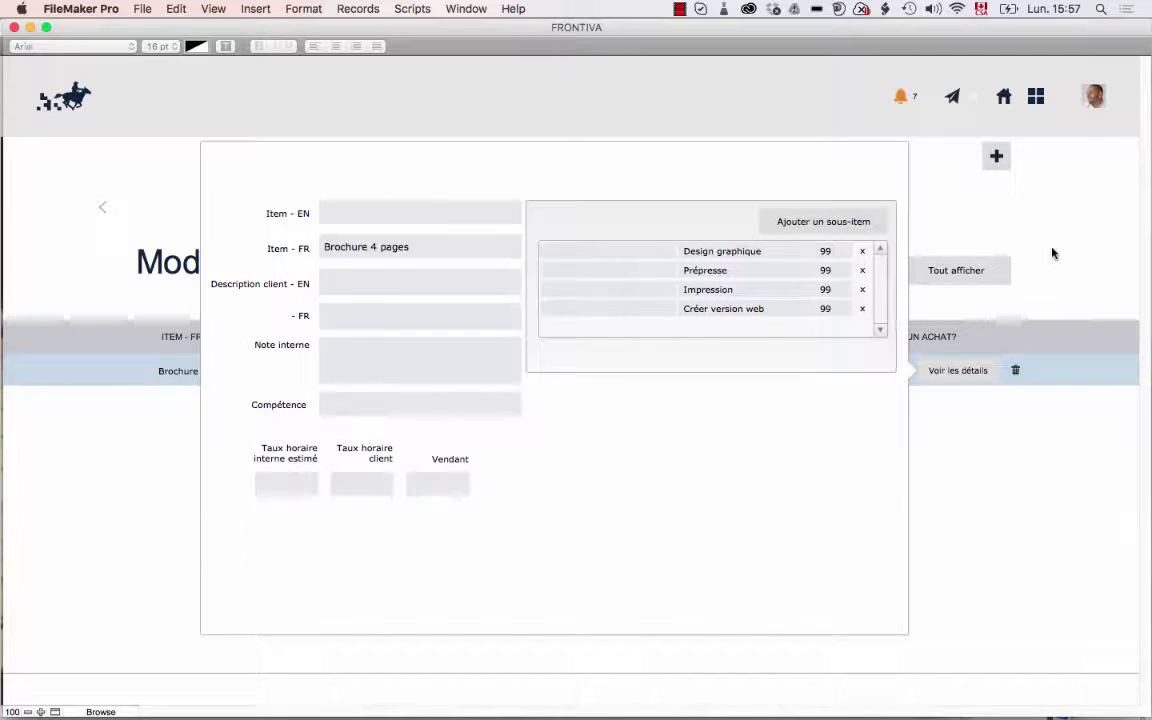
Step: Close the Brochure 4 pages details and show all template items, including the groups section
{"action": "left_click", "coordinate": [1052, 252]}
{"action": "left_click", "coordinate": [940, 272]}
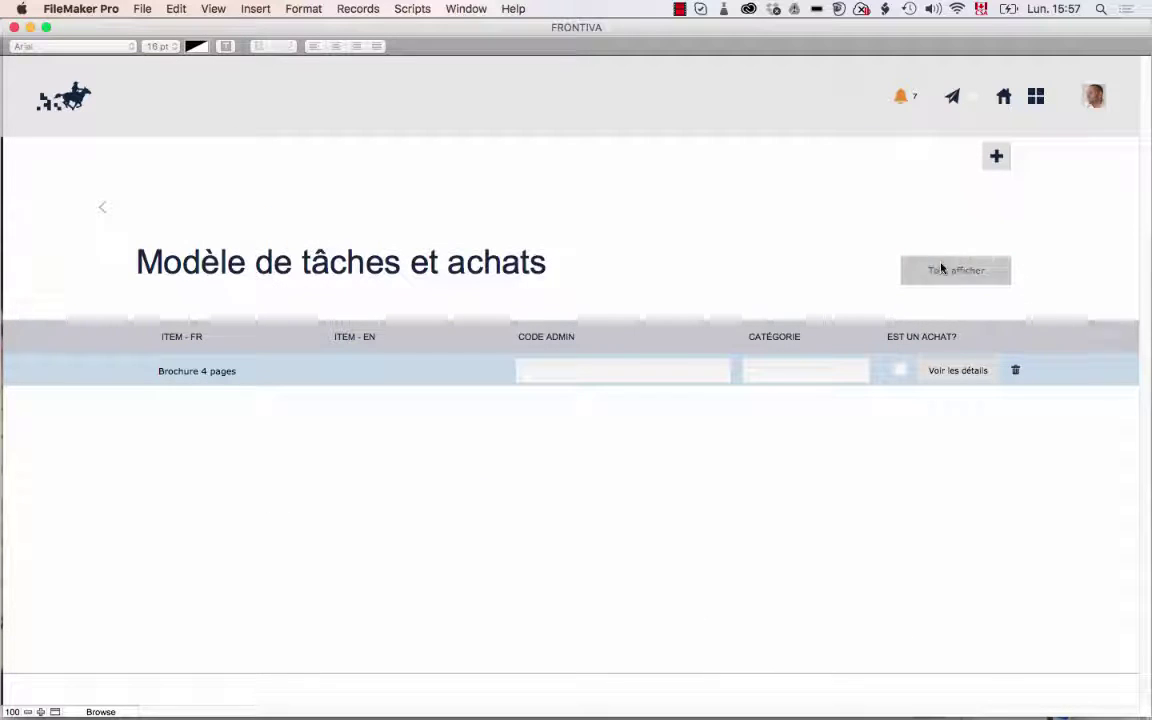
{"action": "scroll", "coordinate": [277, 494], "scroll_direction": "down", "scroll_amount": 1}
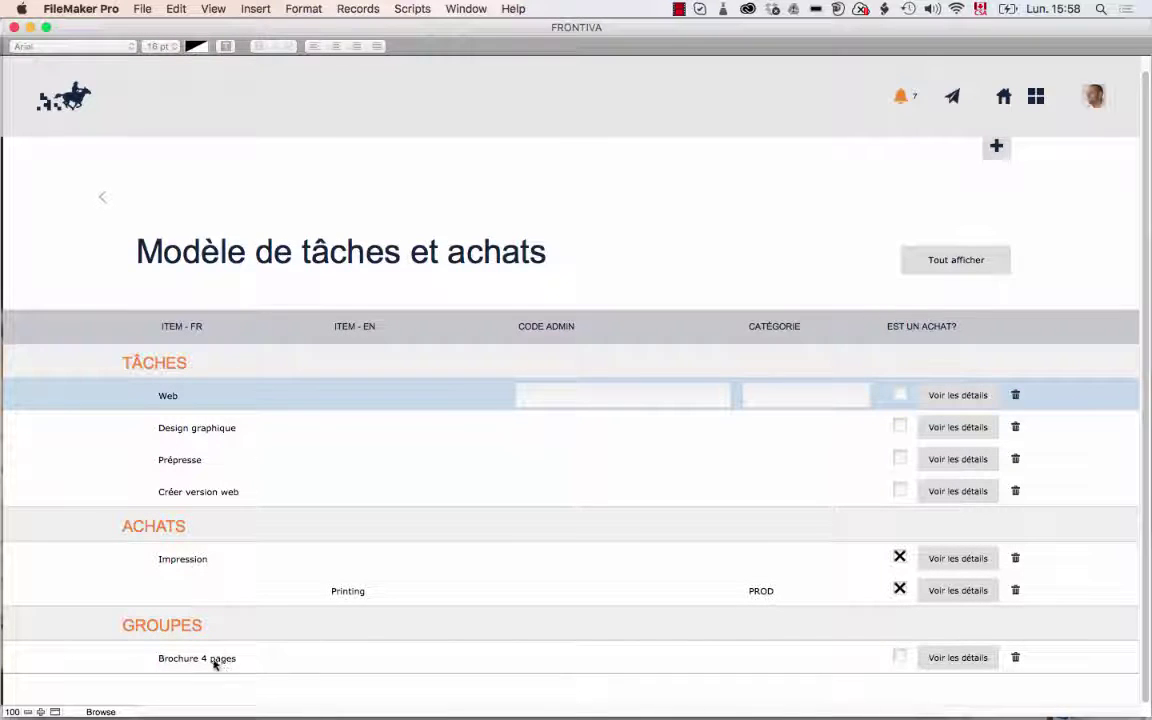
Step: Check the sub-items in the details of the Brochure 4 pages group and return to the list
{"action": "left_click", "coordinate": [956, 658]}
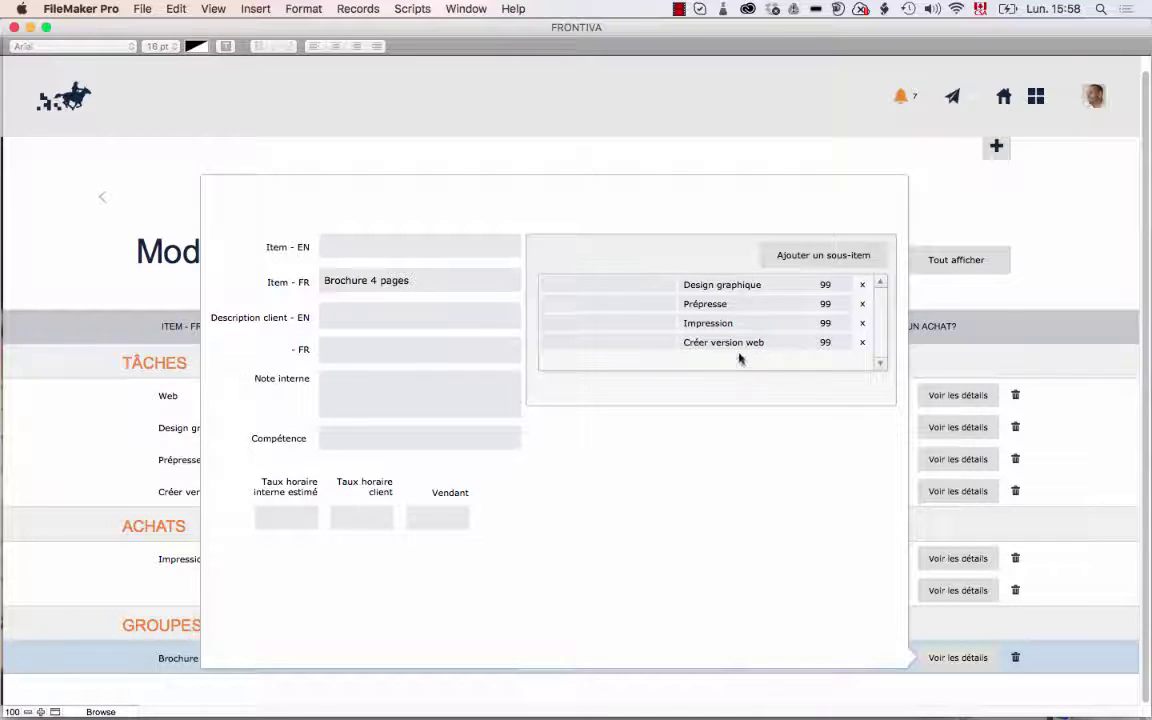
{"action": "left_click", "coordinate": [1049, 299]}
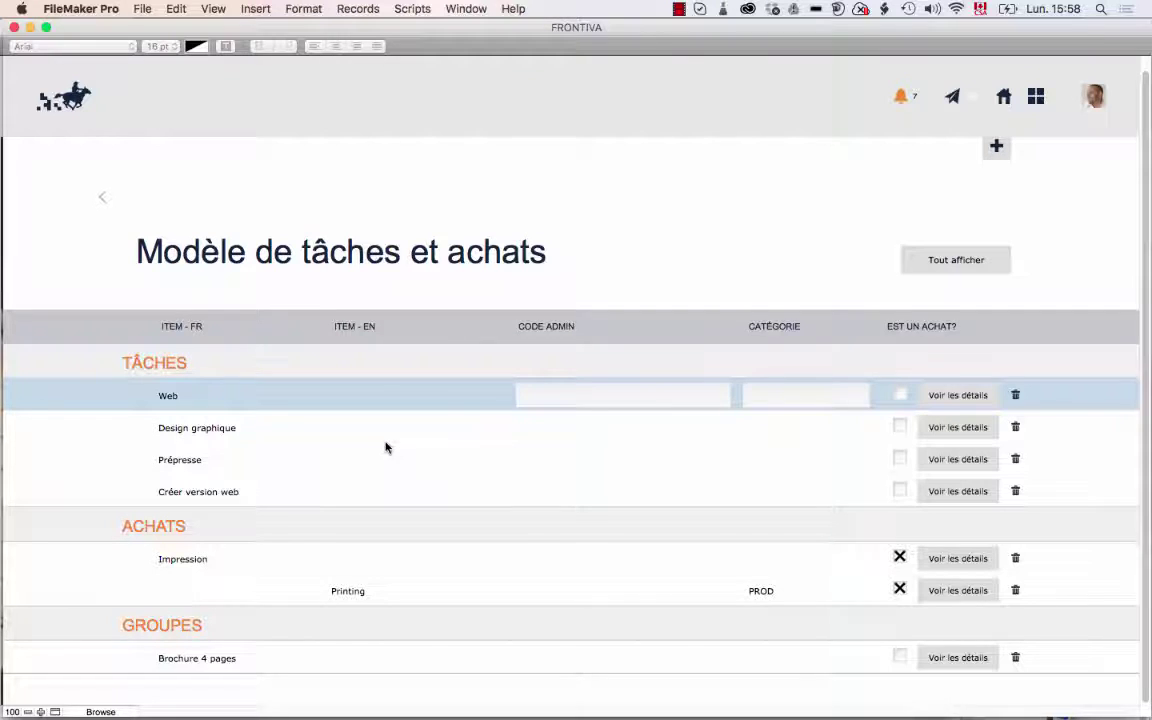
{"action": "left_click", "coordinate": [105, 590]}
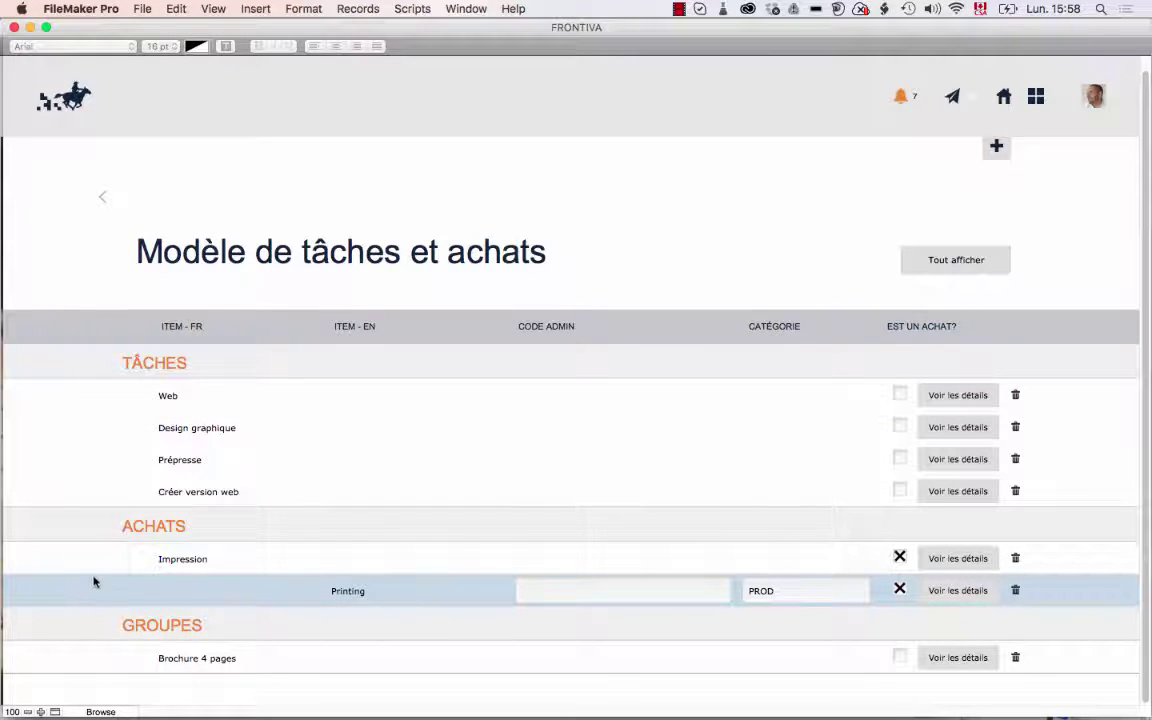
Step: Delete the duplicate purchase item that has only the English name Printing and confirm the deletion
{"action": "left_click", "coordinate": [87, 568]}
{"action": "left_click", "coordinate": [87, 594]}
{"action": "left_click", "coordinate": [1016, 591]}
{"action": "left_click", "coordinate": [950, 645]}
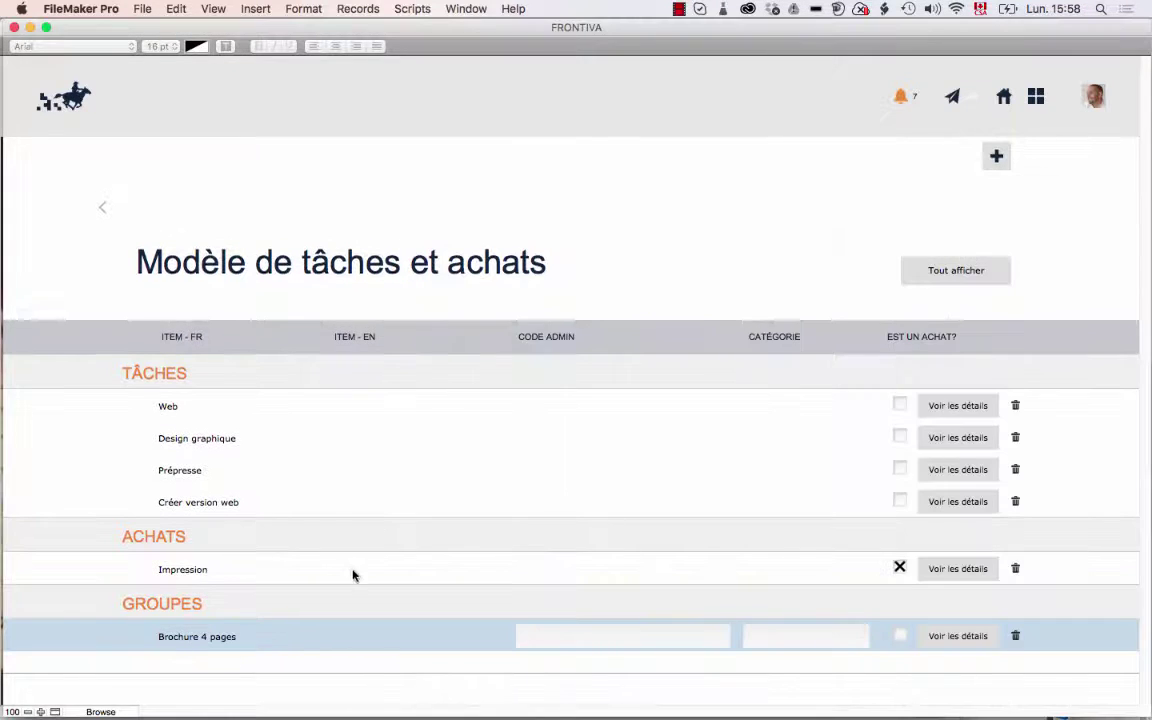
Step: Enter Printing as the English name of the Impression purchase item
{"action": "left_click", "coordinate": [360, 566]}
{"action": "type", "text": "Printing"}
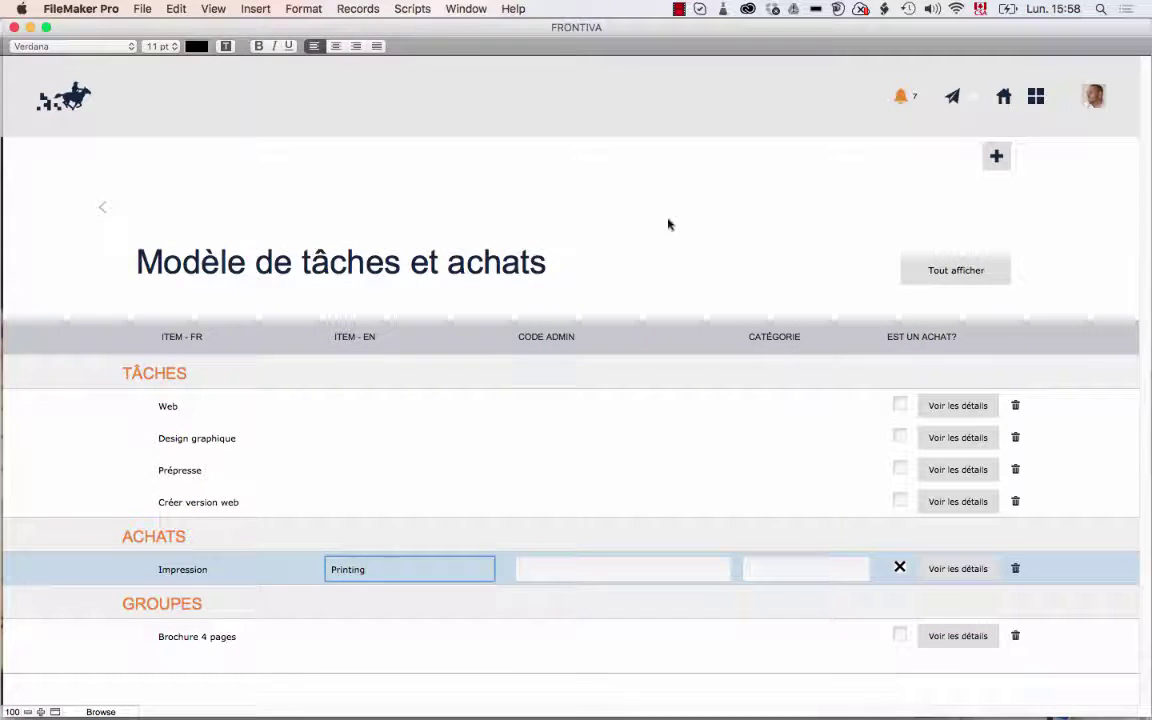
{"action": "left_click", "coordinate": [648, 278]}
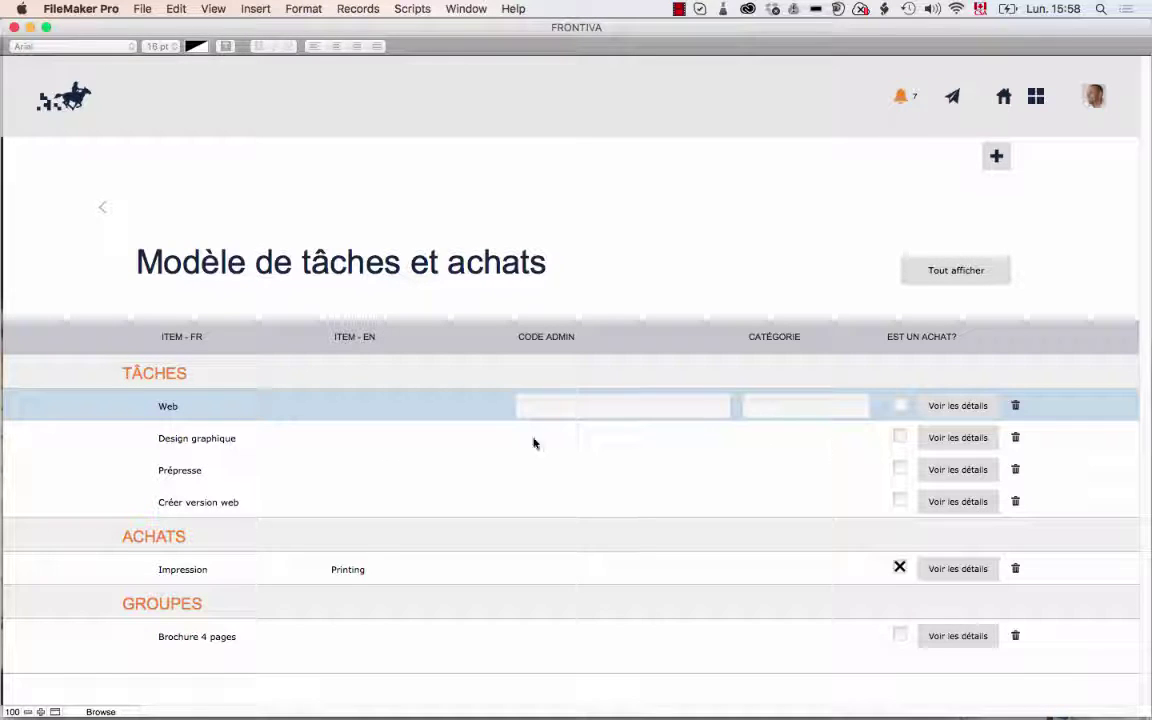
Step: Set the admin code of the Design graphique task to Honoraire
{"action": "left_click", "coordinate": [608, 440]}
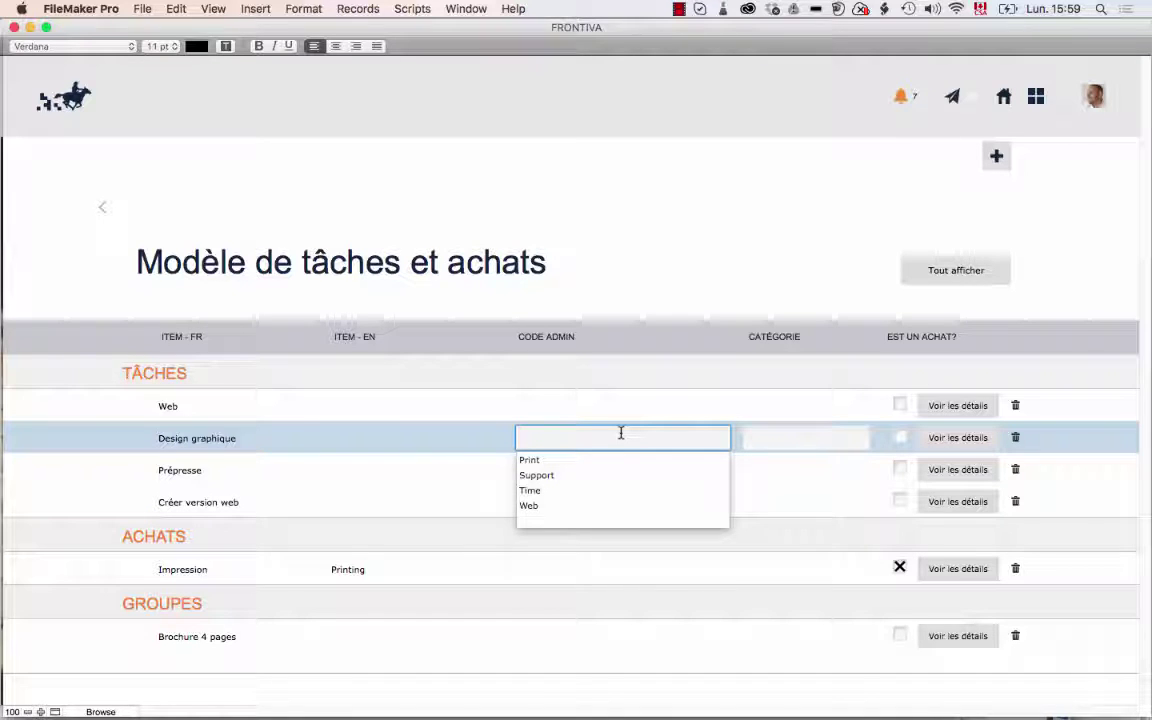
{"action": "left_click", "coordinate": [547, 440]}
{"action": "type", "text": "Honoraire"}
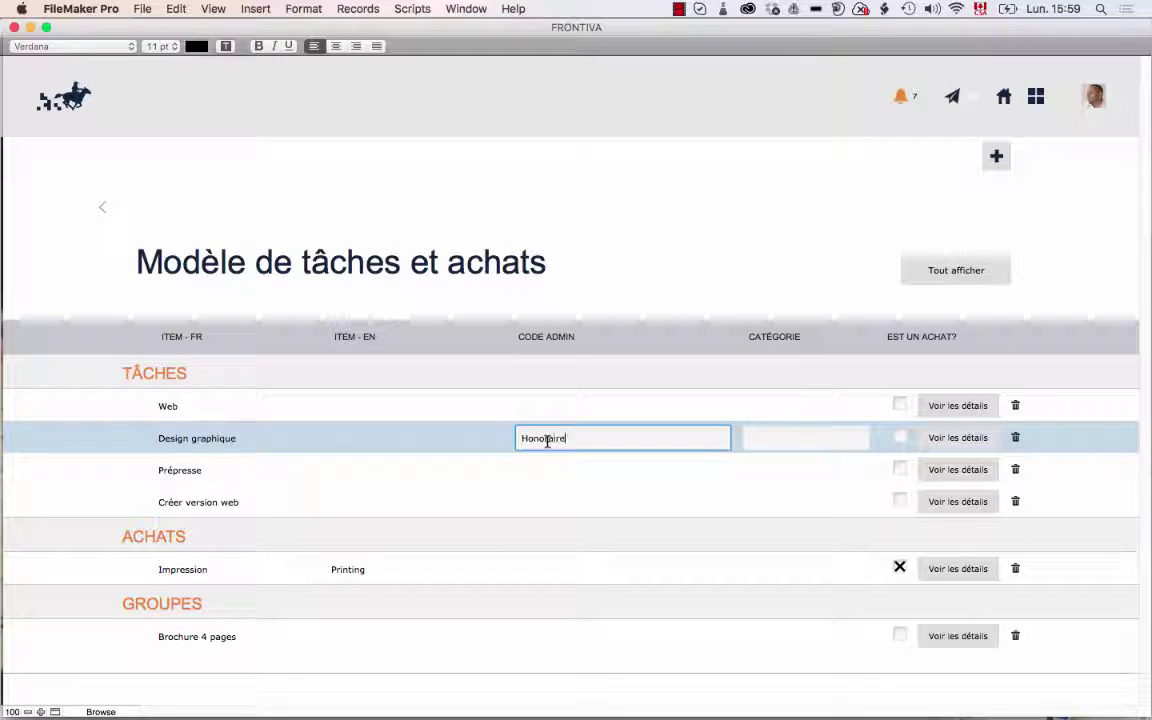
{"action": "left_click", "coordinate": [646, 243]}
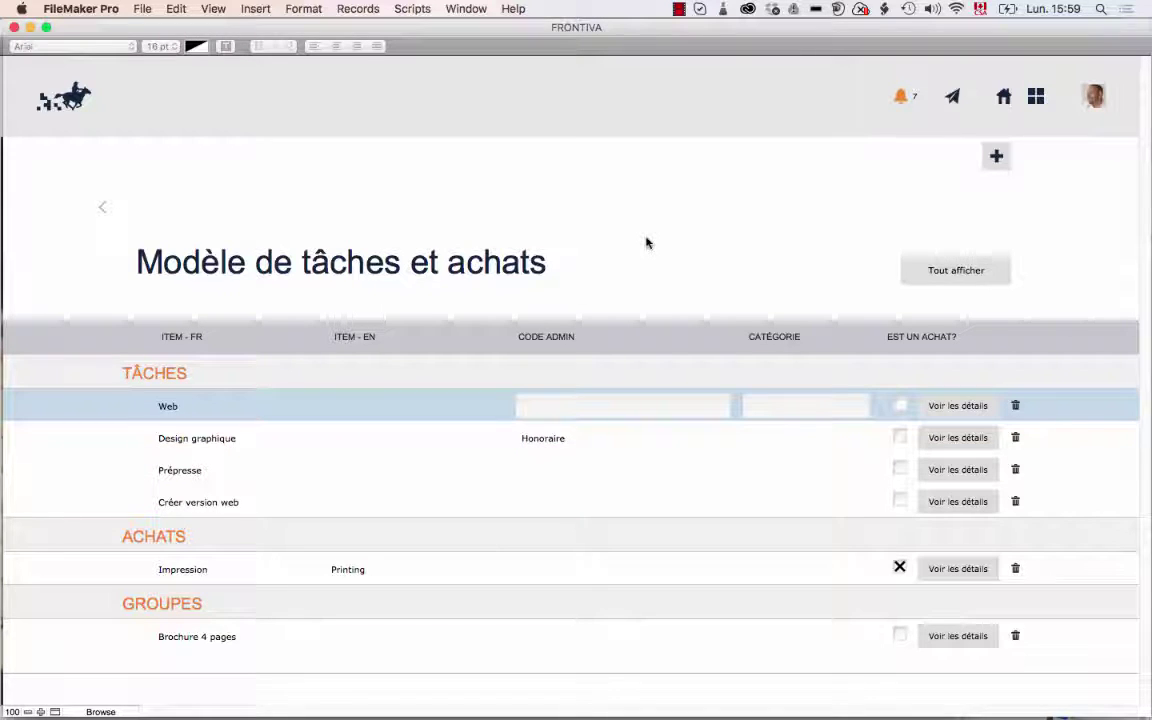
Step: Set the admin code of the Prépresse task to Honoraire
{"action": "left_click", "coordinate": [560, 442]}
{"action": "left_click", "coordinate": [555, 471]}
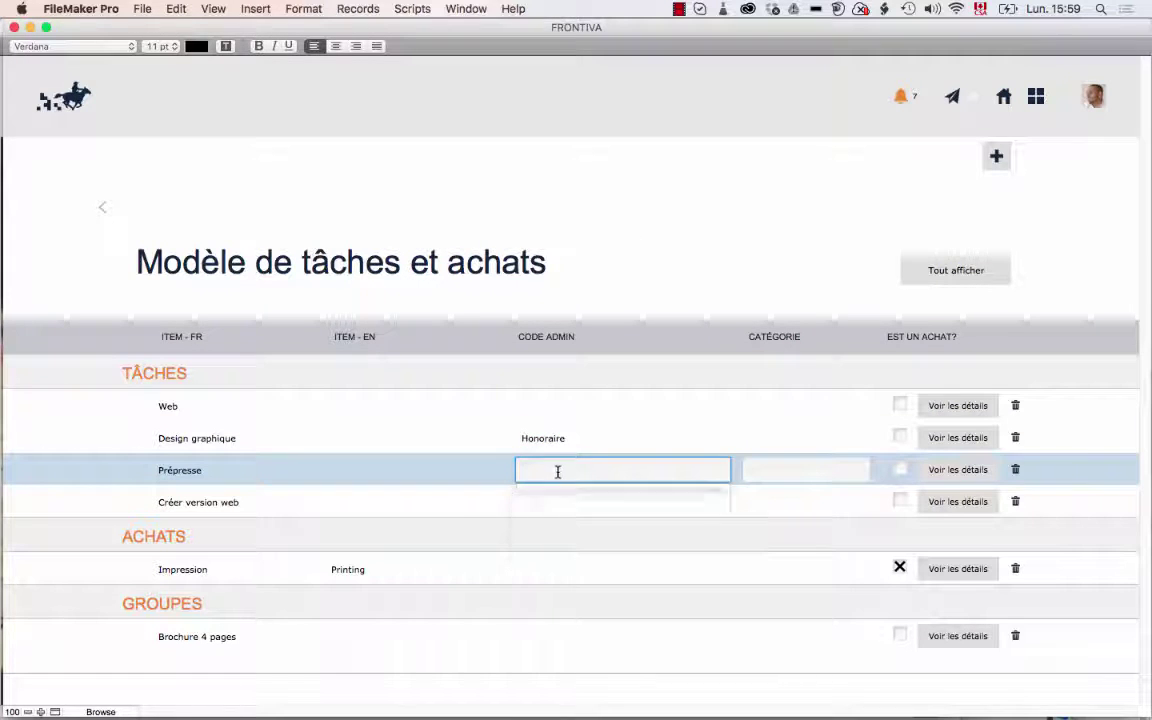
{"action": "type", "text": "Honoraire"}
{"action": "left_click", "coordinate": [655, 260]}
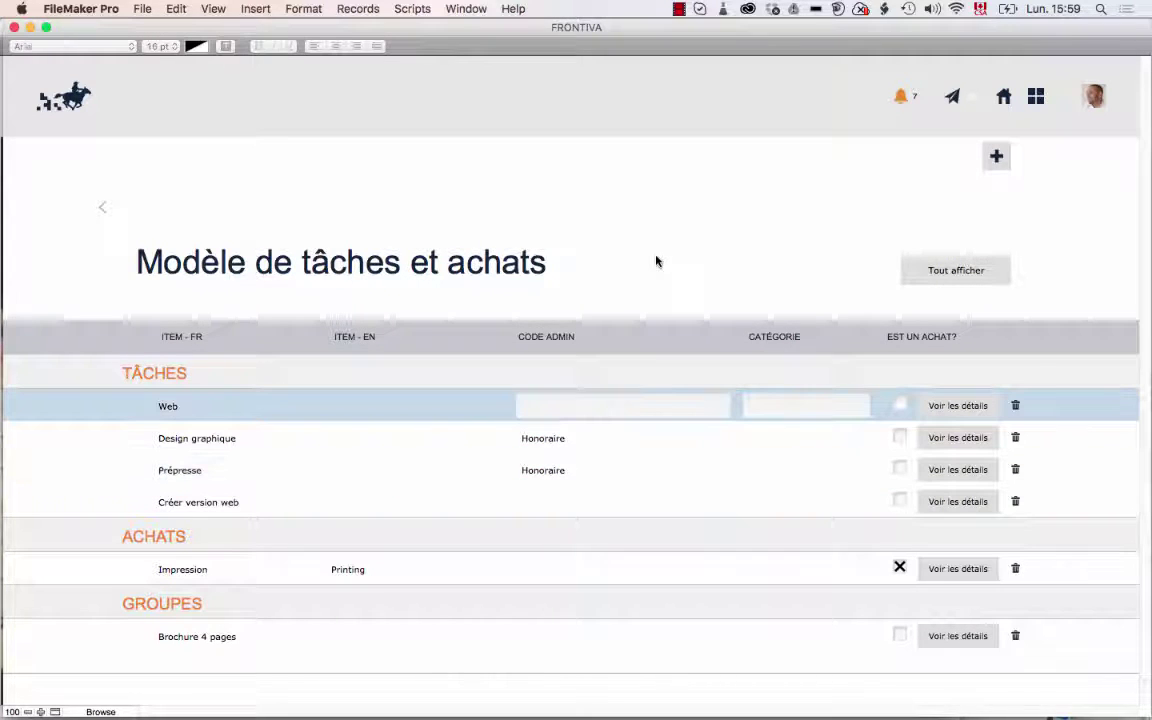
Step: Set the admin code of the Créer version web task to Web
{"action": "left_click", "coordinate": [569, 500]}
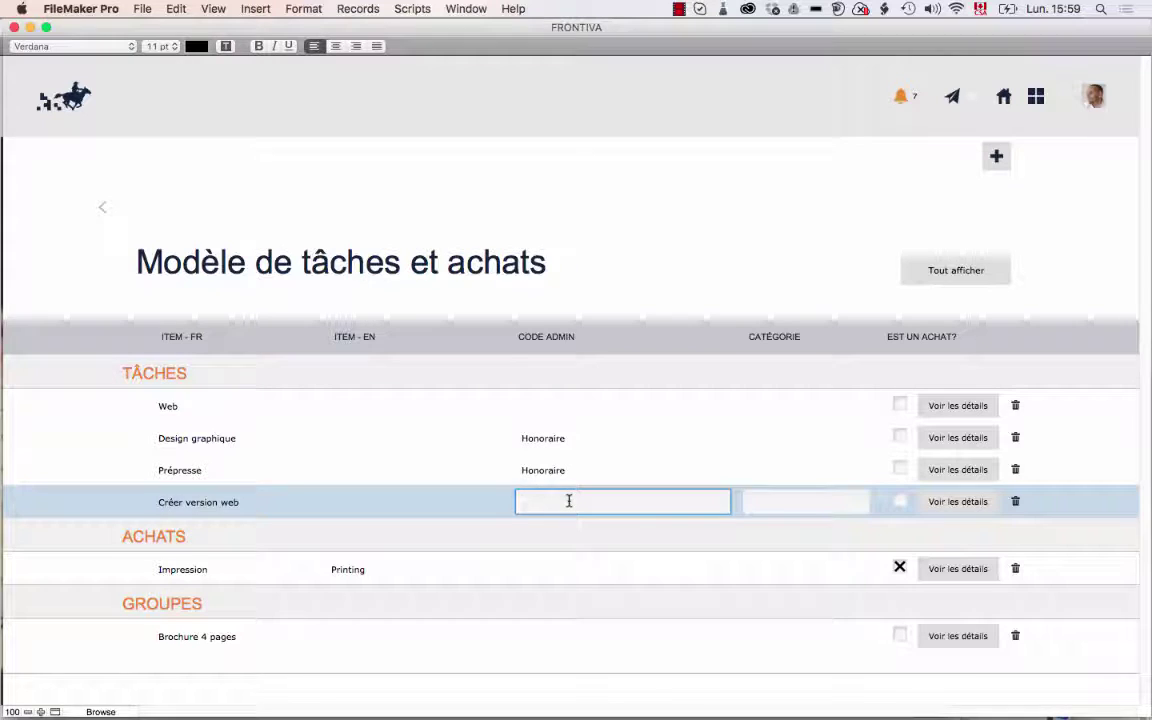
{"action": "type", "text": "Web"}
{"action": "left_click", "coordinate": [630, 263]}
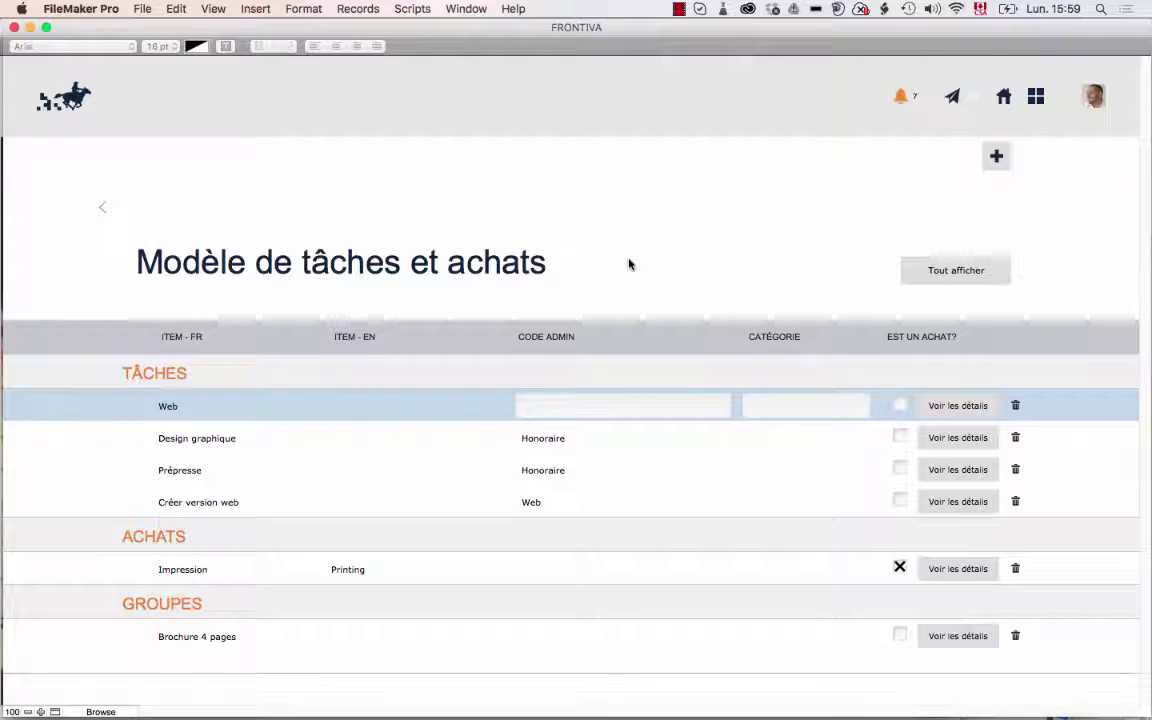
Step: View the category choices for the Web task without choosing one, and set the category of Design graphique to Design
{"action": "left_click", "coordinate": [787, 406]}
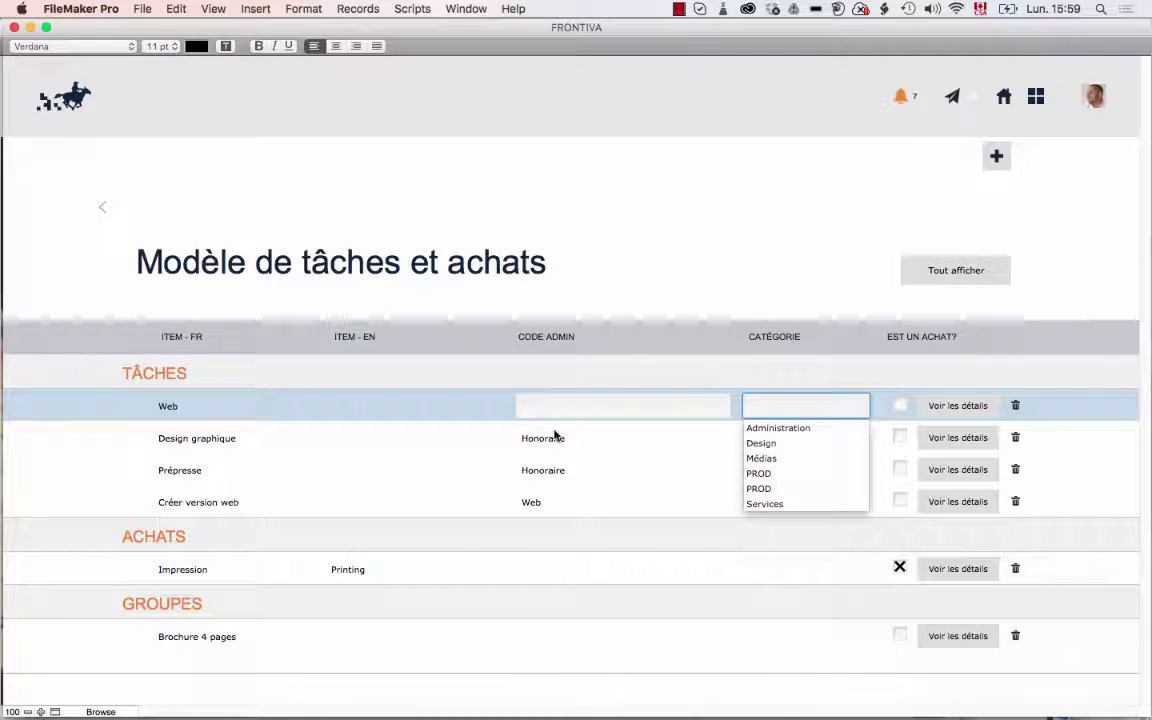
{"action": "left_click", "coordinate": [810, 309]}
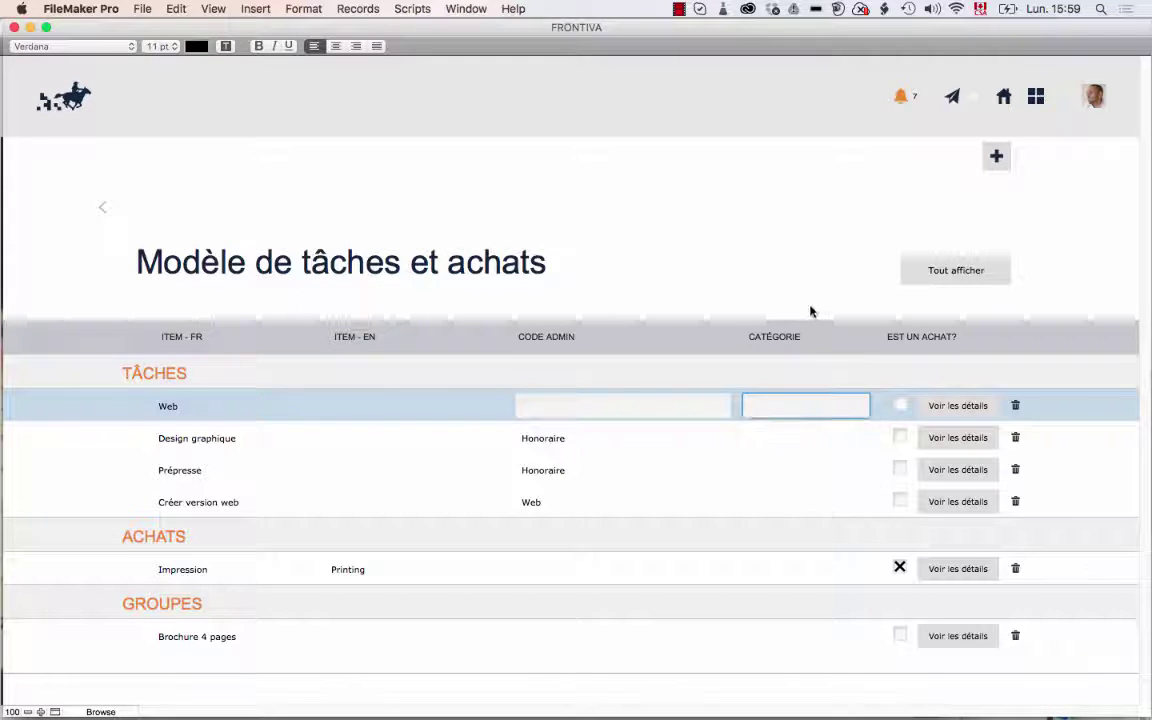
{"action": "left_click", "coordinate": [800, 438]}
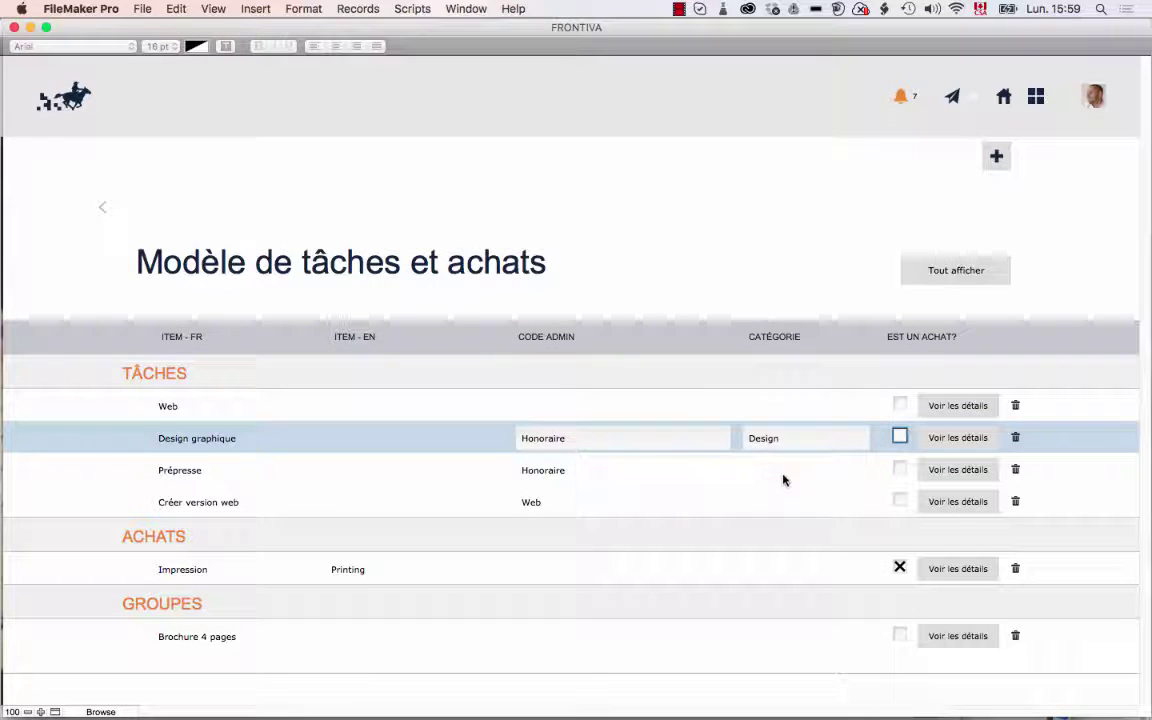
Step: Set the category of the Prépresse task to PROD and that of Créer version web to Design
{"action": "left_click", "coordinate": [775, 470]}
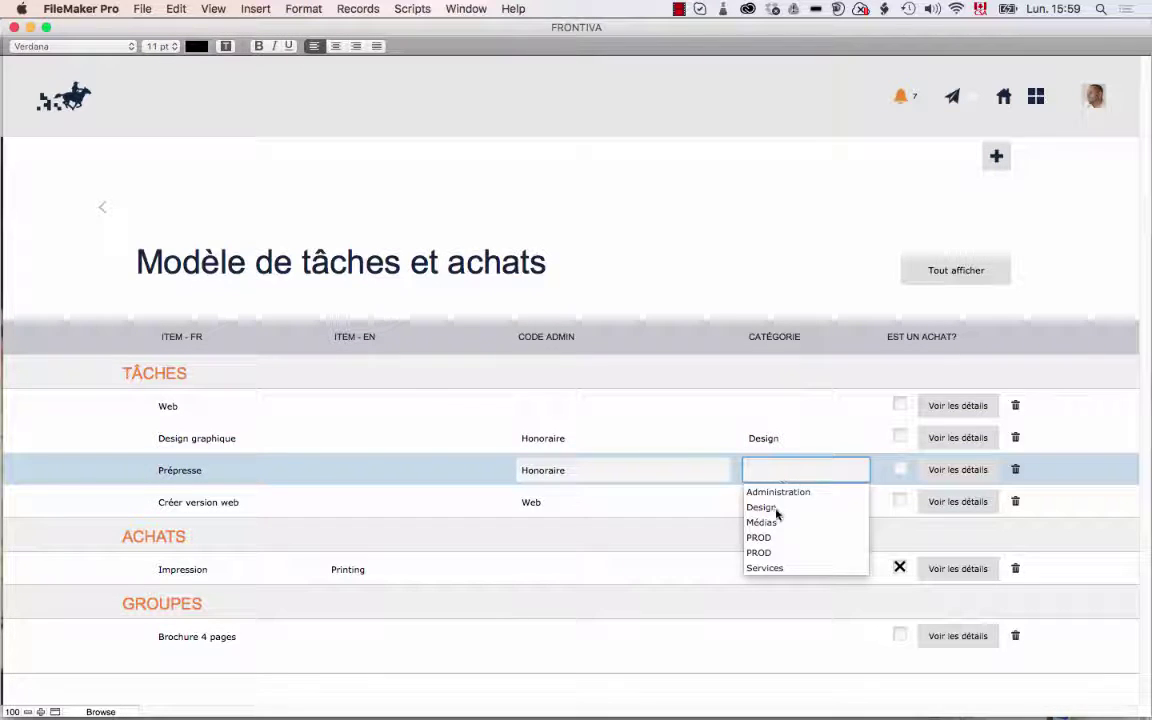
{"action": "left_click", "coordinate": [774, 538]}
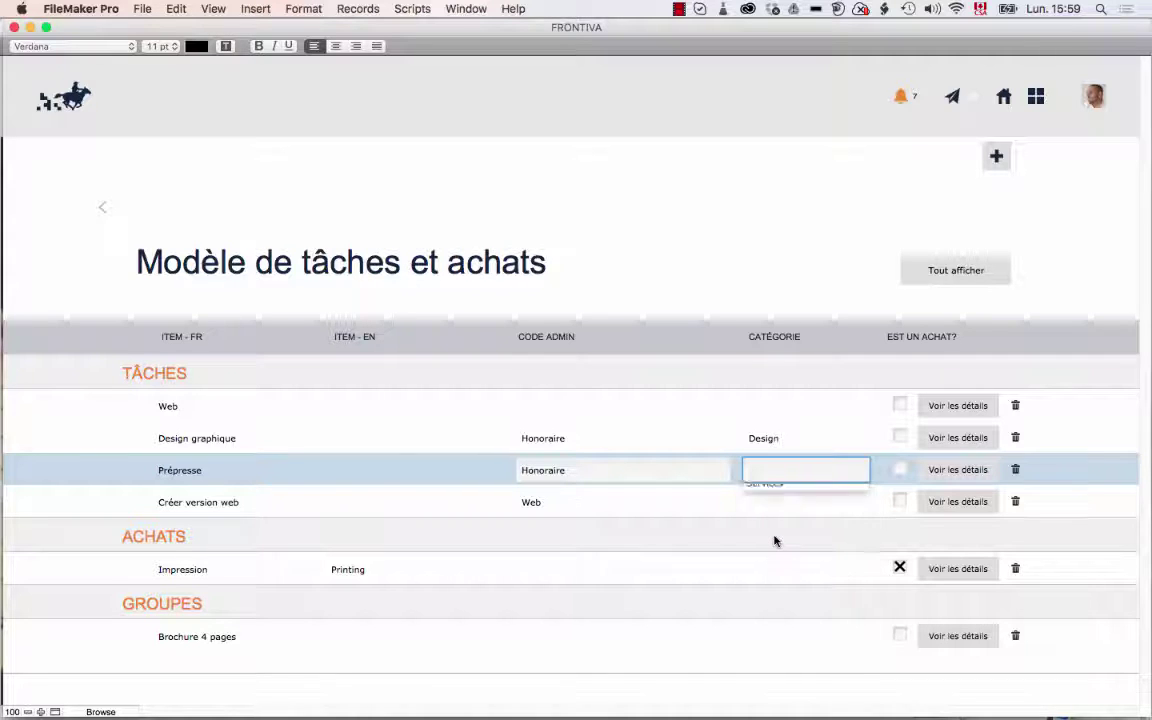
{"action": "left_click", "coordinate": [772, 503]}
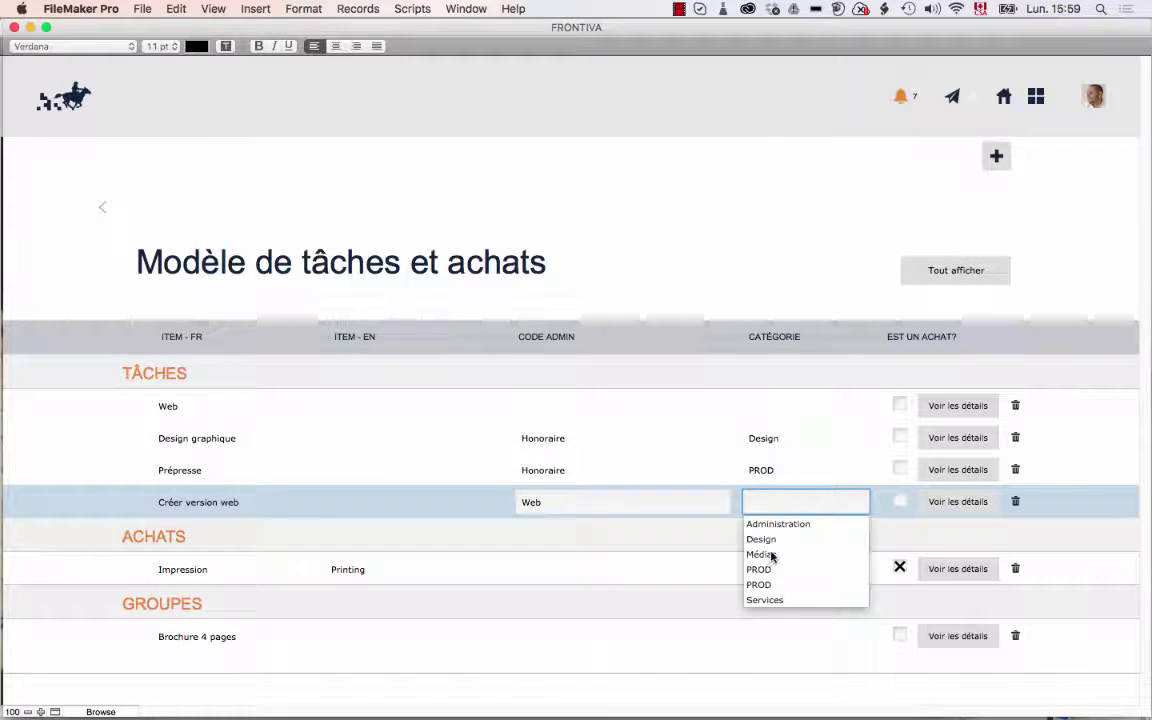
{"action": "left_click", "coordinate": [773, 540]}
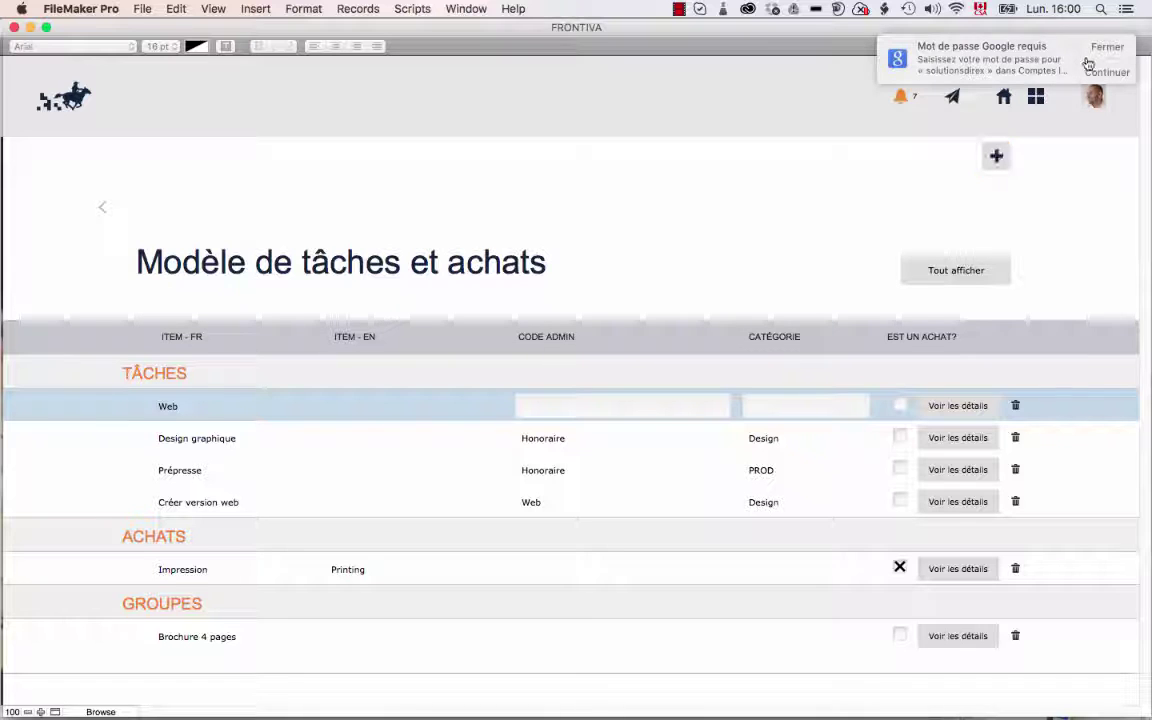
Step: Open the details of the Créer version web task and point out its French name and English client description
{"action": "left_click", "coordinate": [960, 503]}
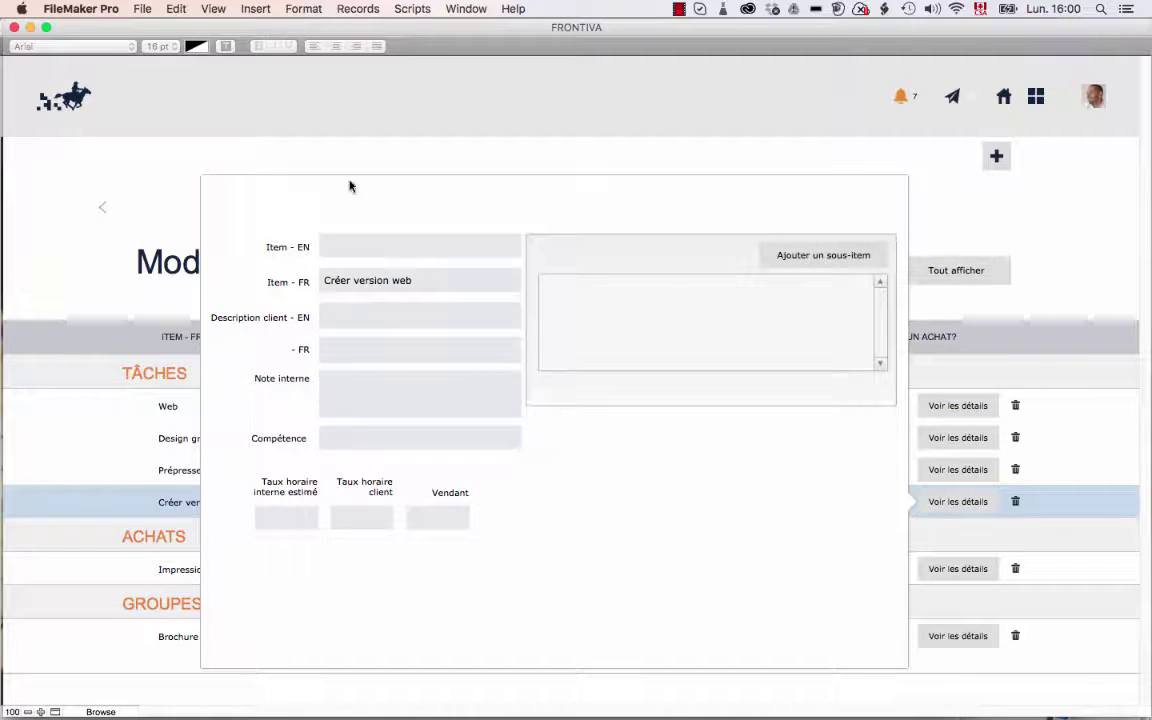
{"action": "left_click", "coordinate": [365, 284]}
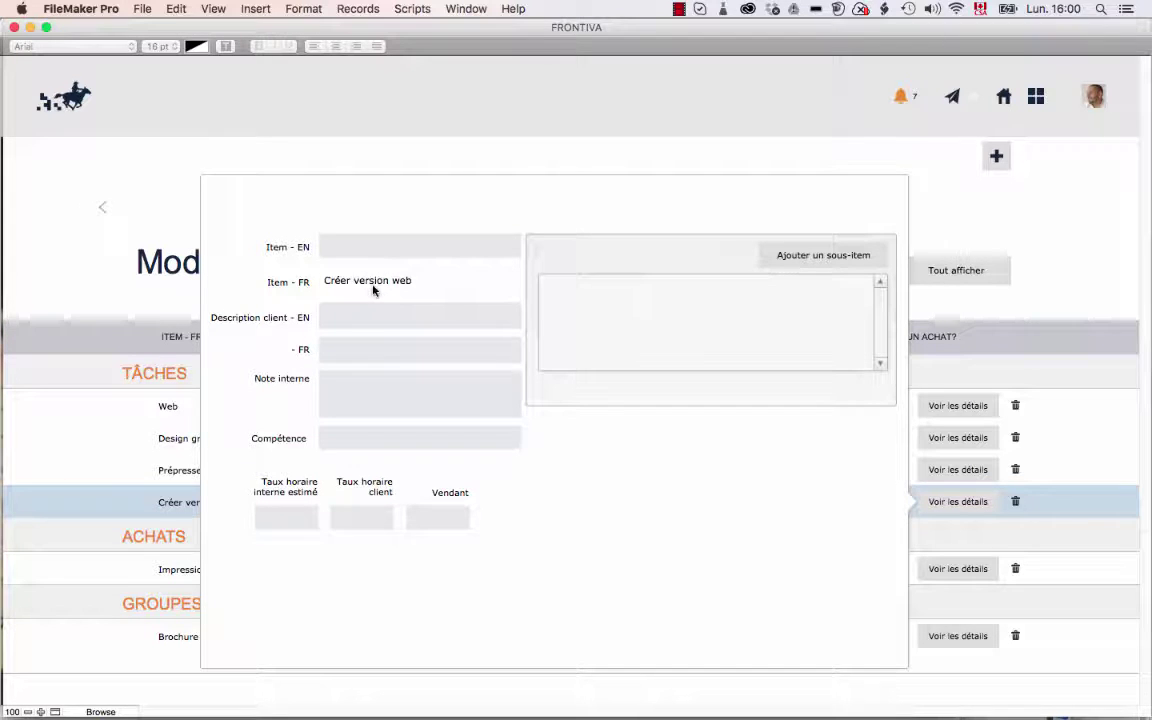
{"action": "left_click", "coordinate": [376, 303]}
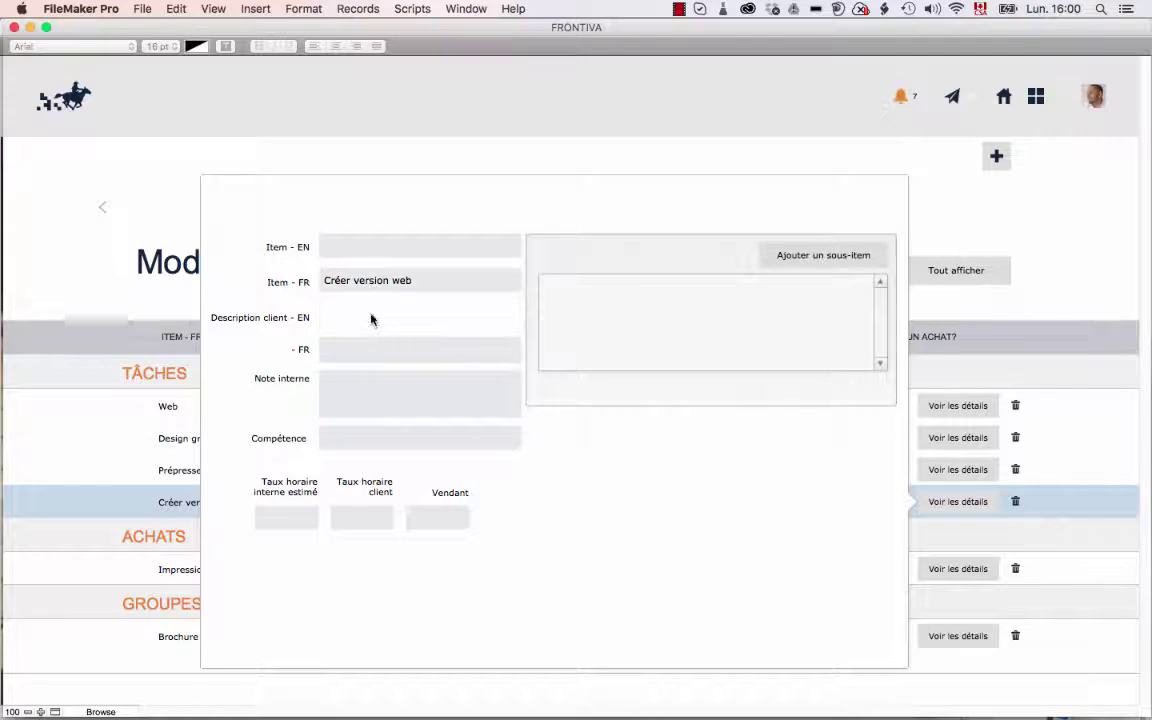
{"action": "left_click", "coordinate": [397, 319]}
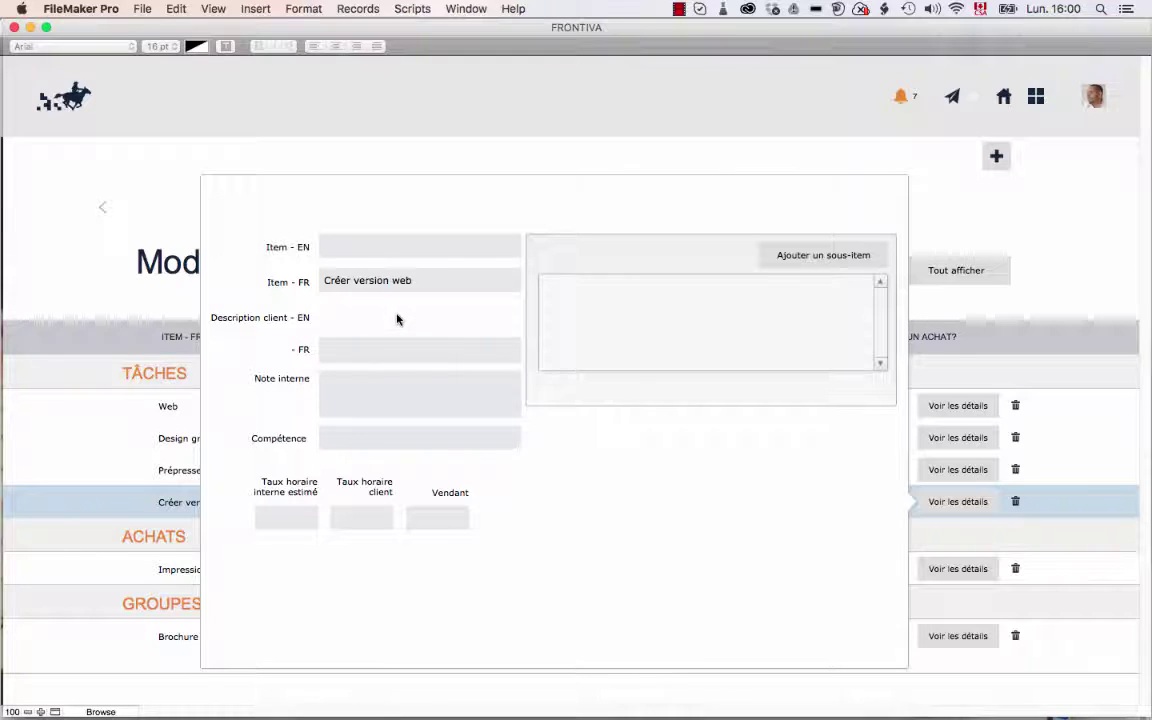
Step: Enter the French client description "NOus allons offrir" followed by separate lines 1, 2, 3 and 4
{"action": "left_click", "coordinate": [397, 349]}
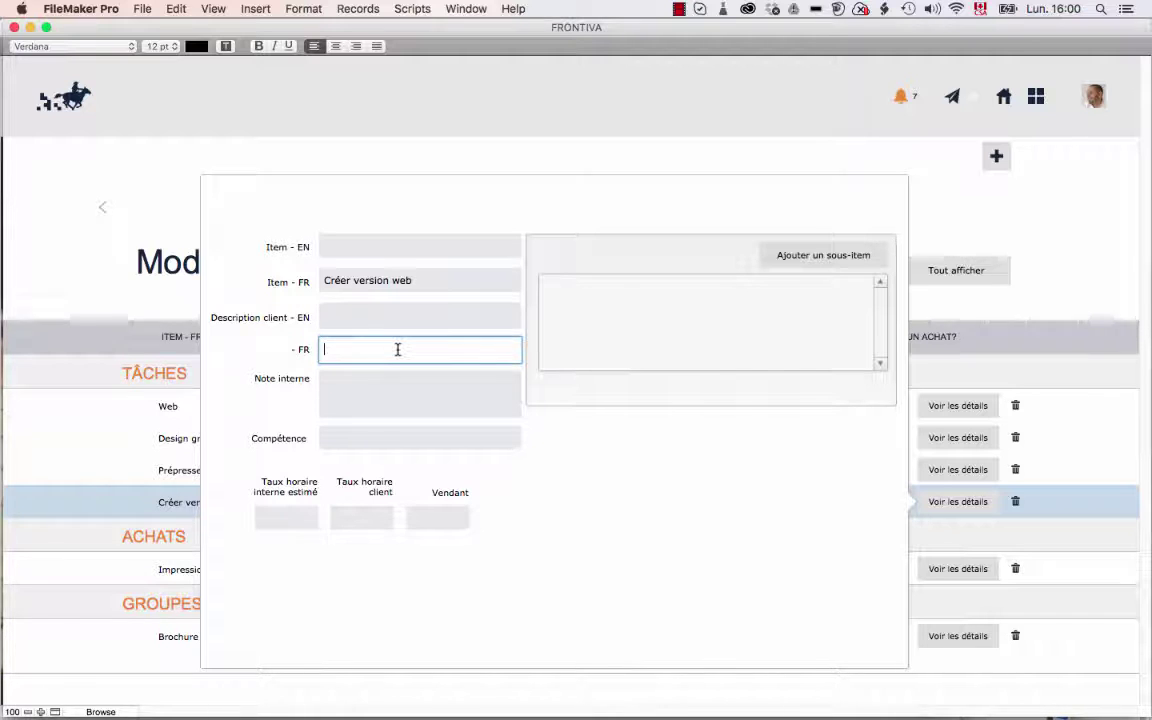
{"action": "type", "text": "NOus allo"}
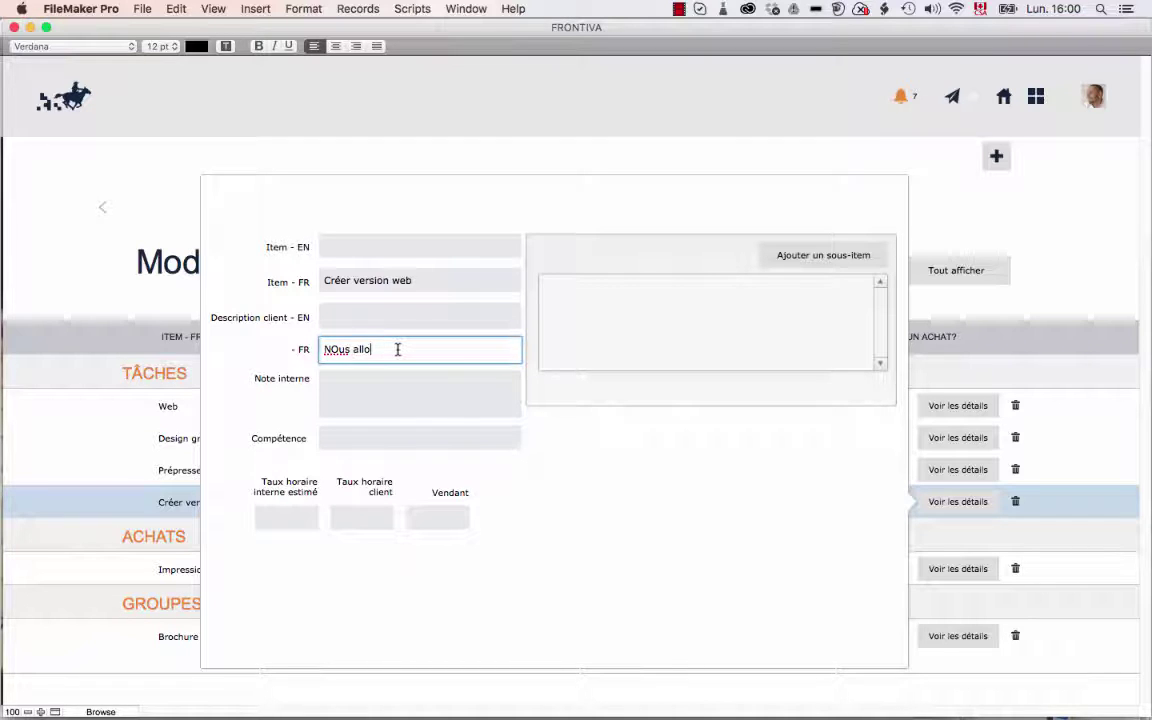
{"action": "type", "text": "ns "}
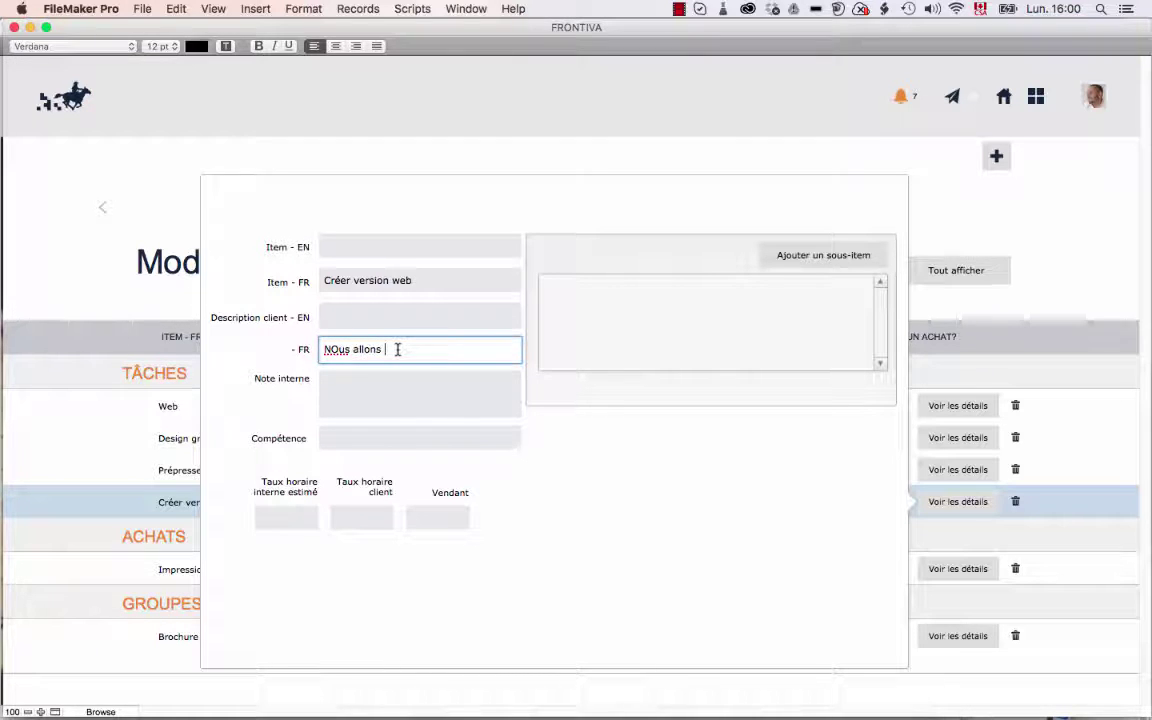
{"action": "type", "text": "offrir"}
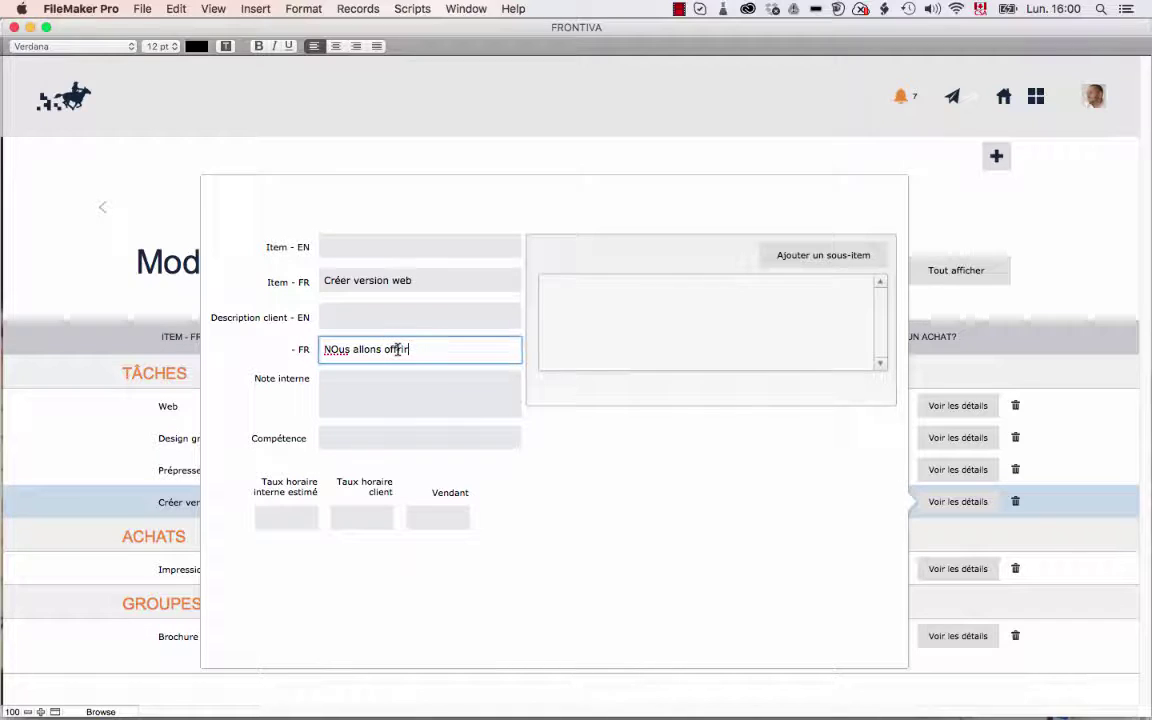
{"action": "key", "text": "Return"}
{"action": "type", "text": "1"}
{"action": "key", "text": "Return"}
{"action": "type", "text": "2"}
{"action": "key", "text": "Return"}
{"action": "type", "text": "3"}
{"action": "key", "text": "Return"}
{"action": "type", "text": "4"}
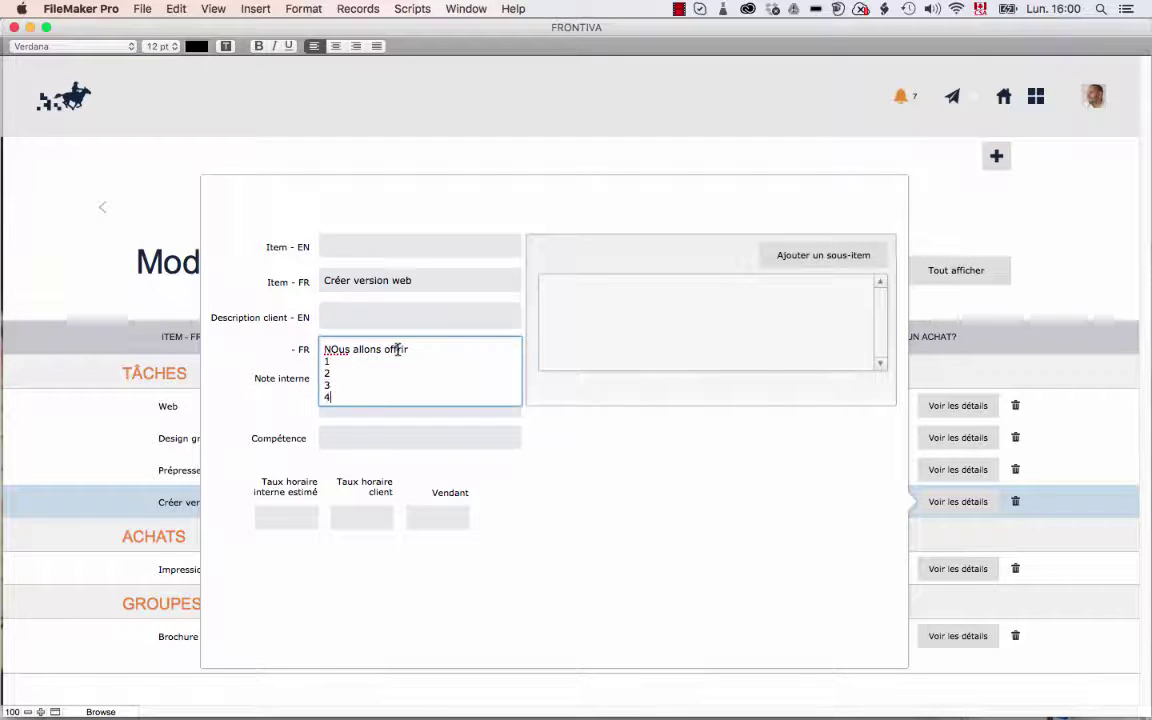
Step: Correct the first word of the French client description to "Nous" and commit the text
{"action": "key", "text": "super+Up"}
{"action": "key", "text": "shift+alt+Right"}
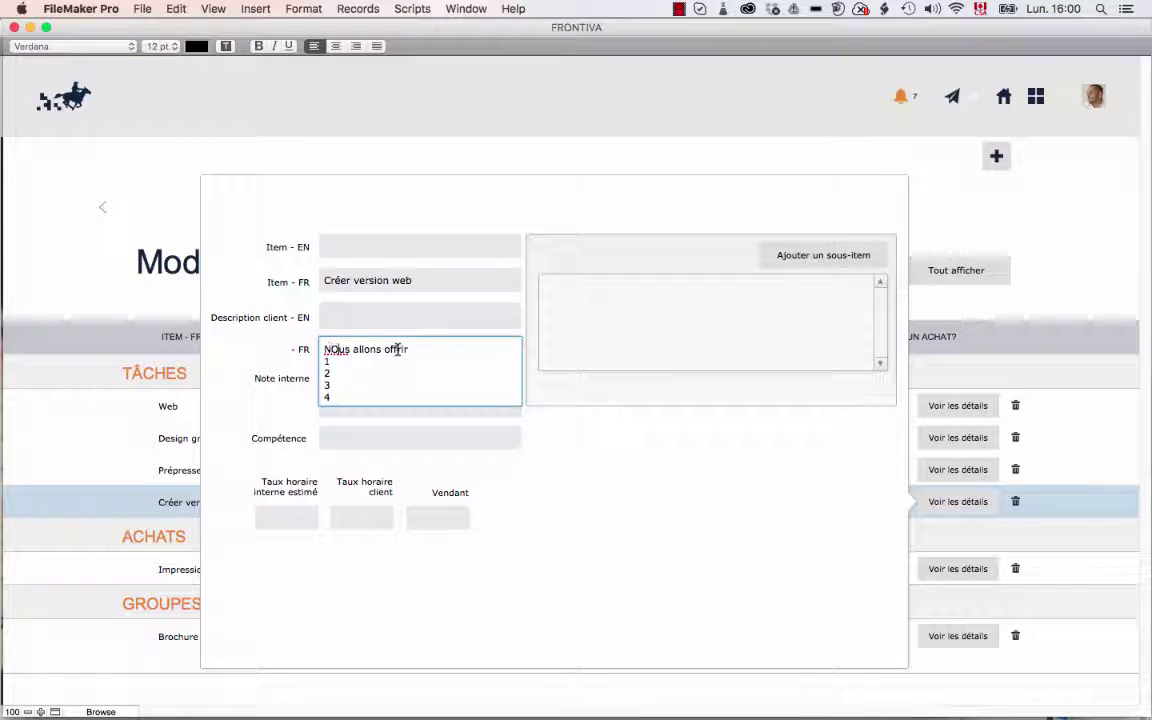
{"action": "type", "text": "Nous"}
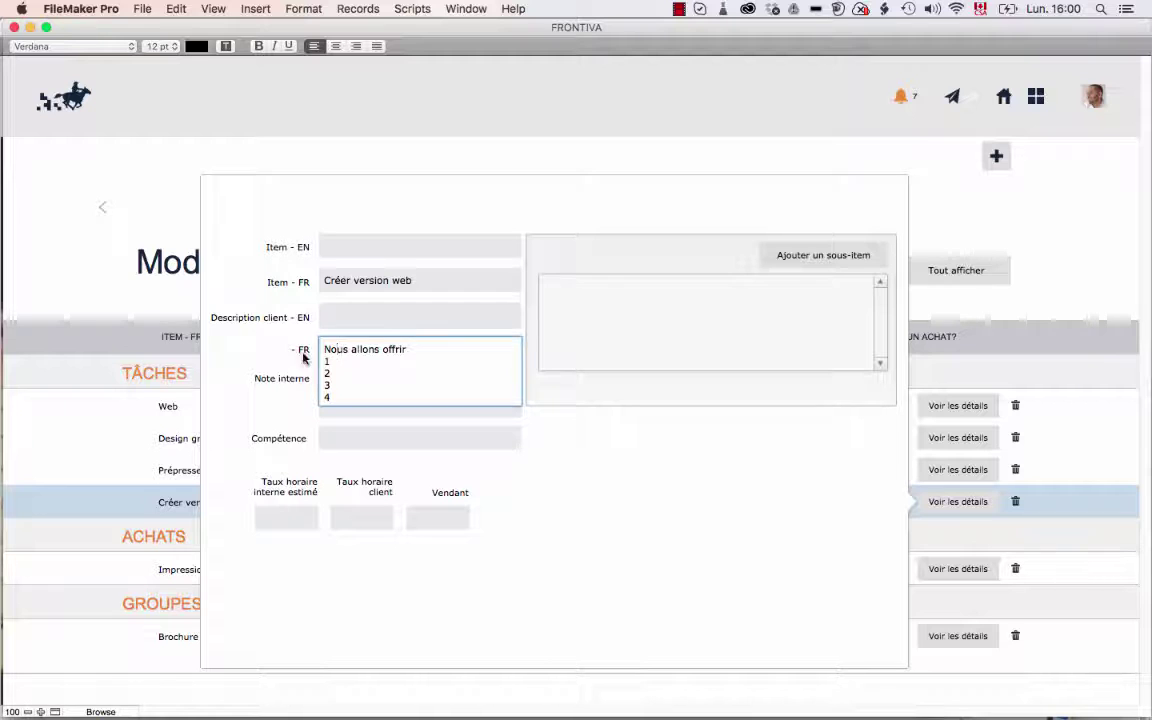
{"action": "left_click", "coordinate": [290, 360]}
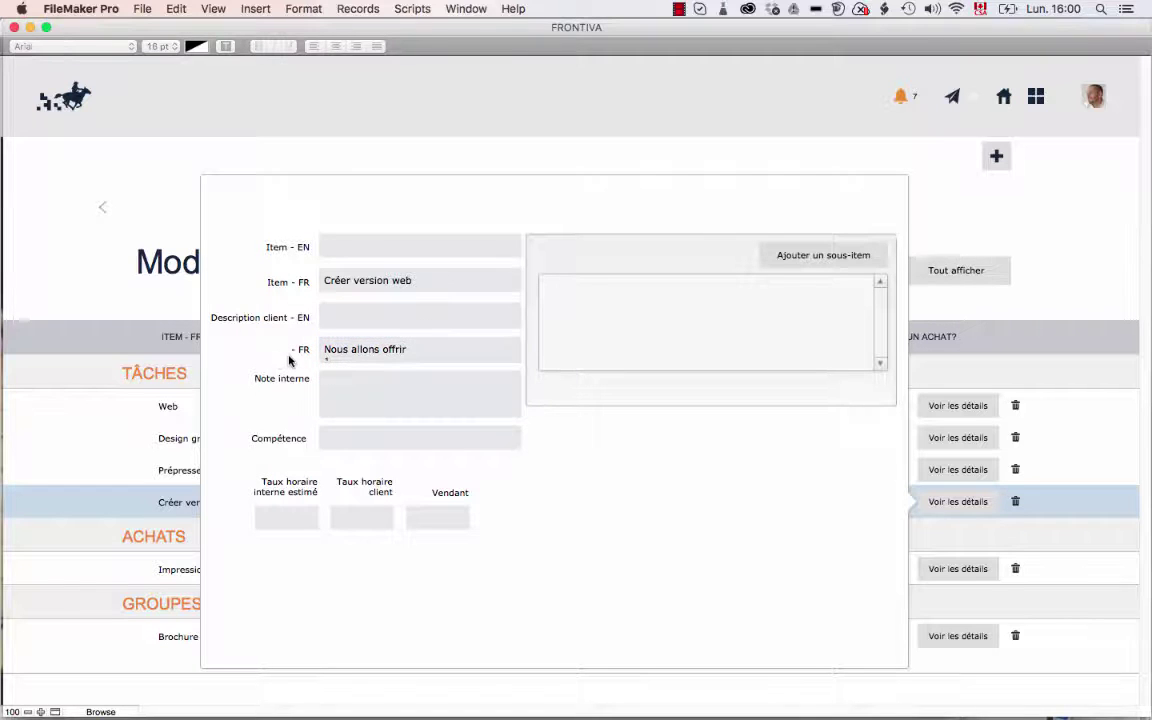
Step: Leave the internal note empty, and set the estimated internal hourly rate to 60 and the client hourly rate to 100
{"action": "left_click", "coordinate": [375, 397]}
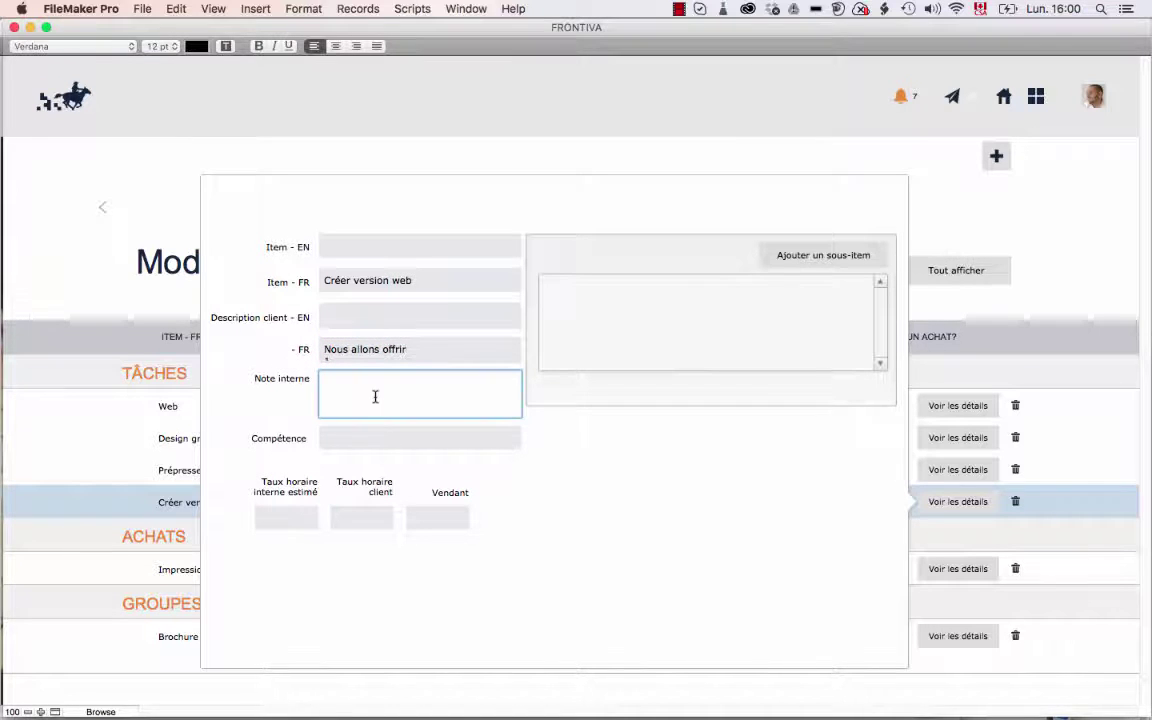
{"action": "left_click", "coordinate": [284, 404]}
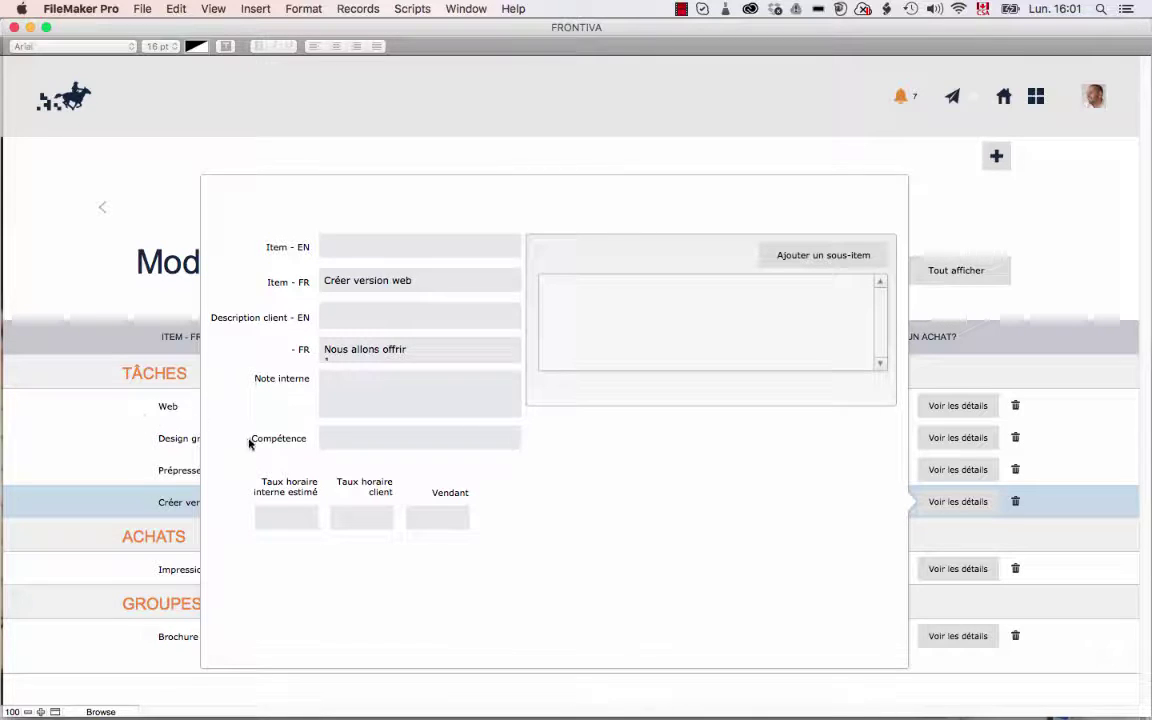
{"action": "left_click", "coordinate": [300, 516]}
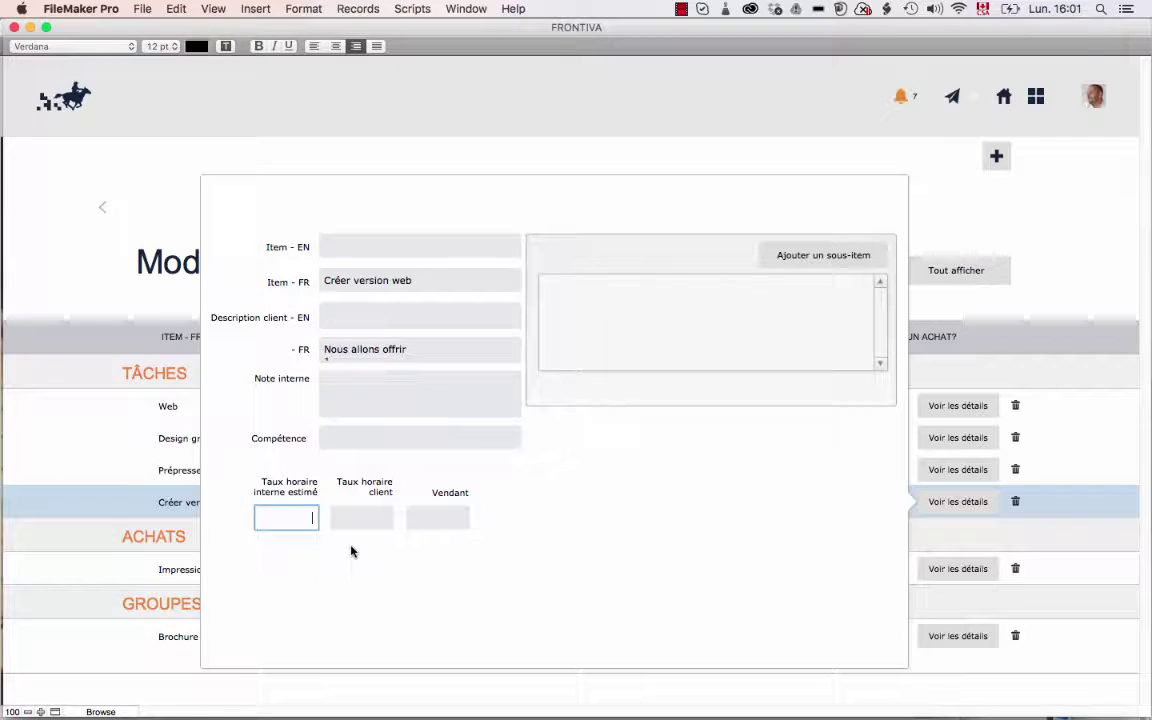
{"action": "type", "text": "60"}
{"action": "left_click", "coordinate": [369, 577]}
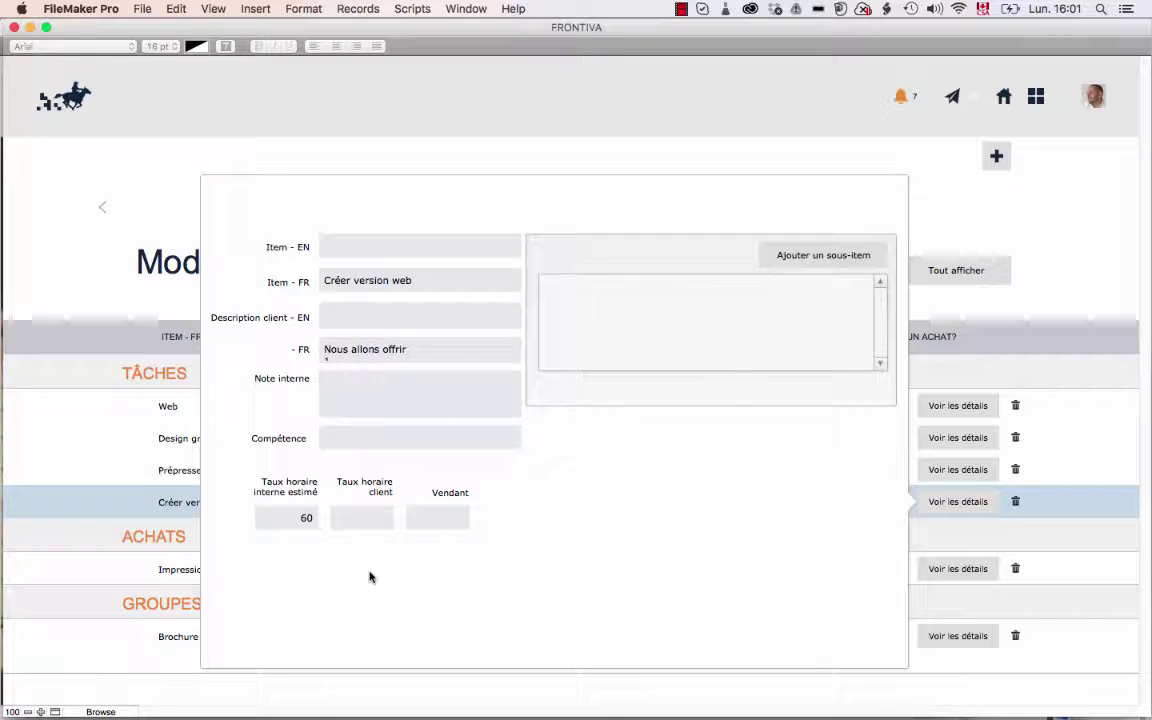
{"action": "left_click", "coordinate": [363, 520]}
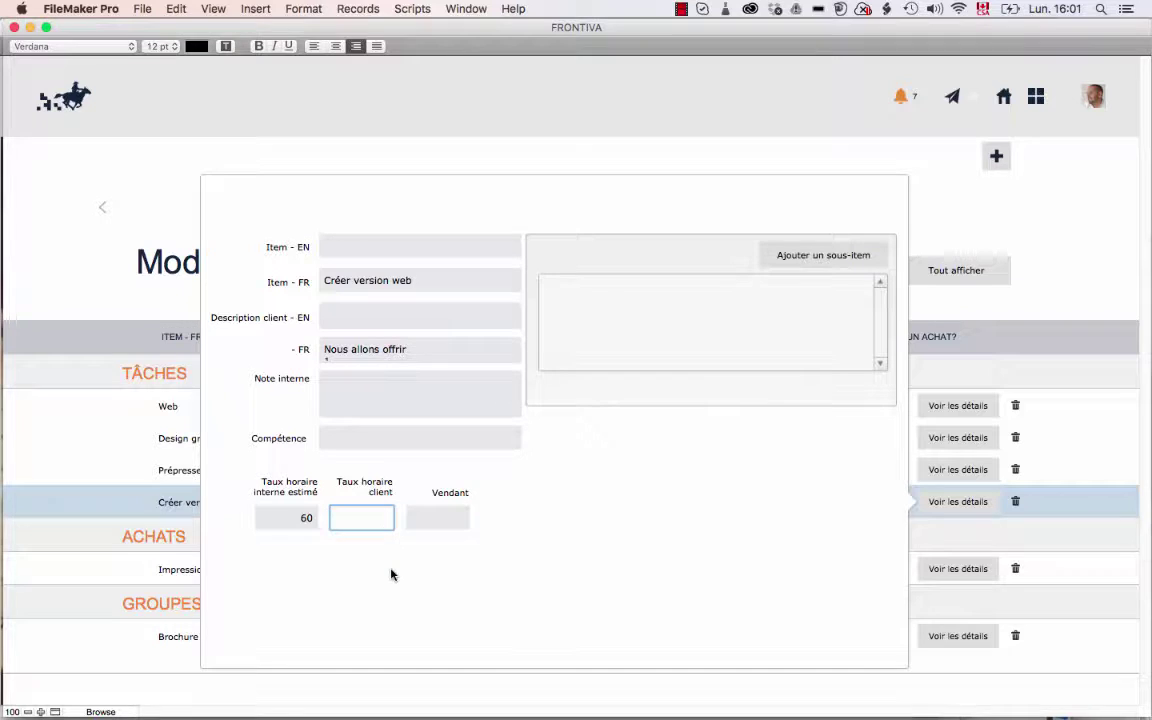
{"action": "type", "text": "100"}
{"action": "left_click", "coordinate": [397, 568]}
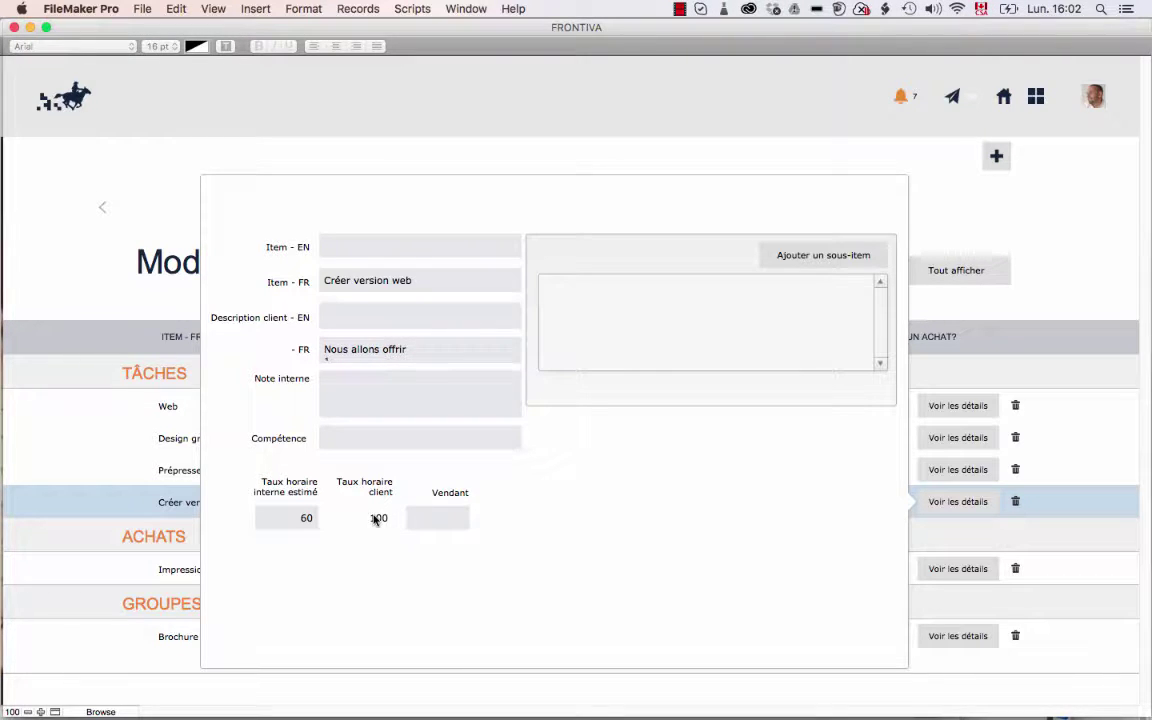
Step: Clear the client hourly rate of Créer version web, set its Vendant price to 1000, and close the task details
{"action": "left_click", "coordinate": [375, 520]}
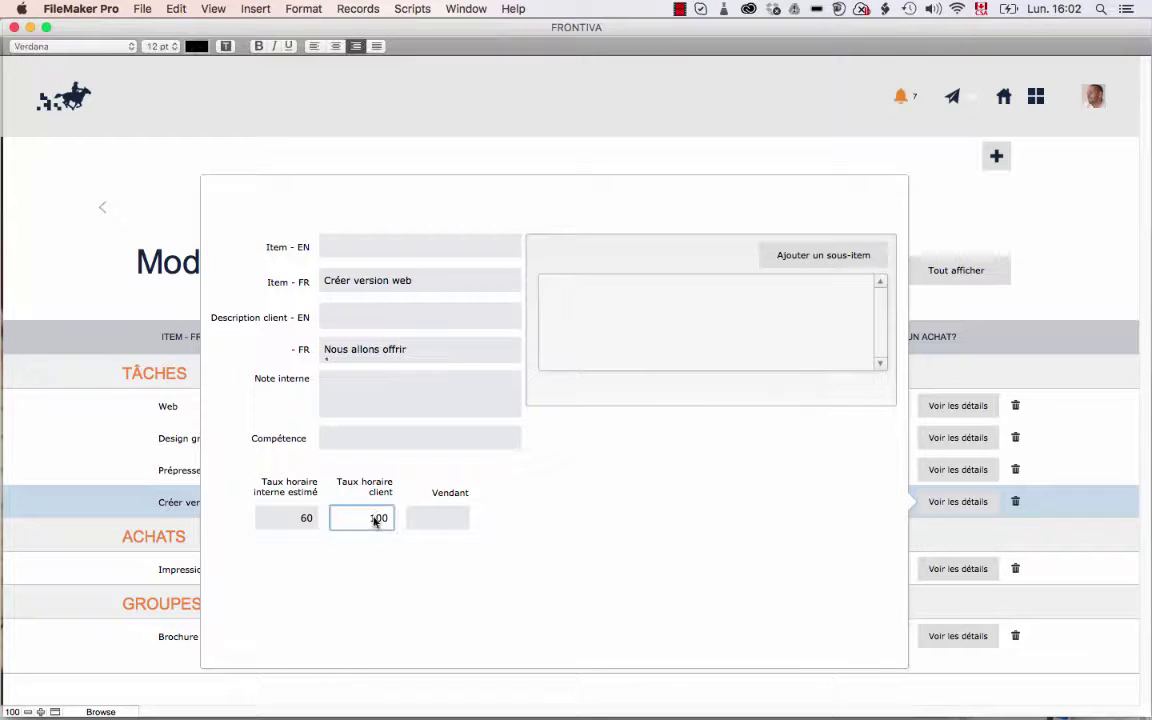
{"action": "key", "text": "BackSpace"}
{"action": "left_click_drag", "start_coordinate": [360, 522], "coordinate": [432, 527]}
{"action": "key", "text": "BackSpace"}
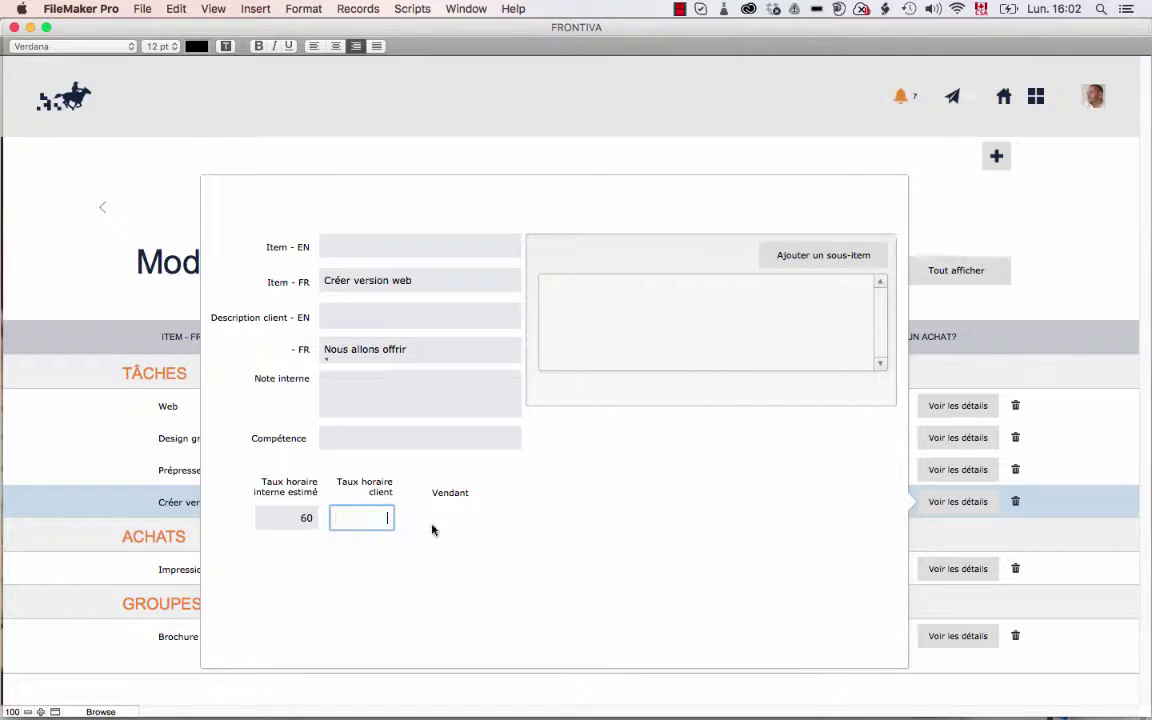
{"action": "key", "text": "Tab"}
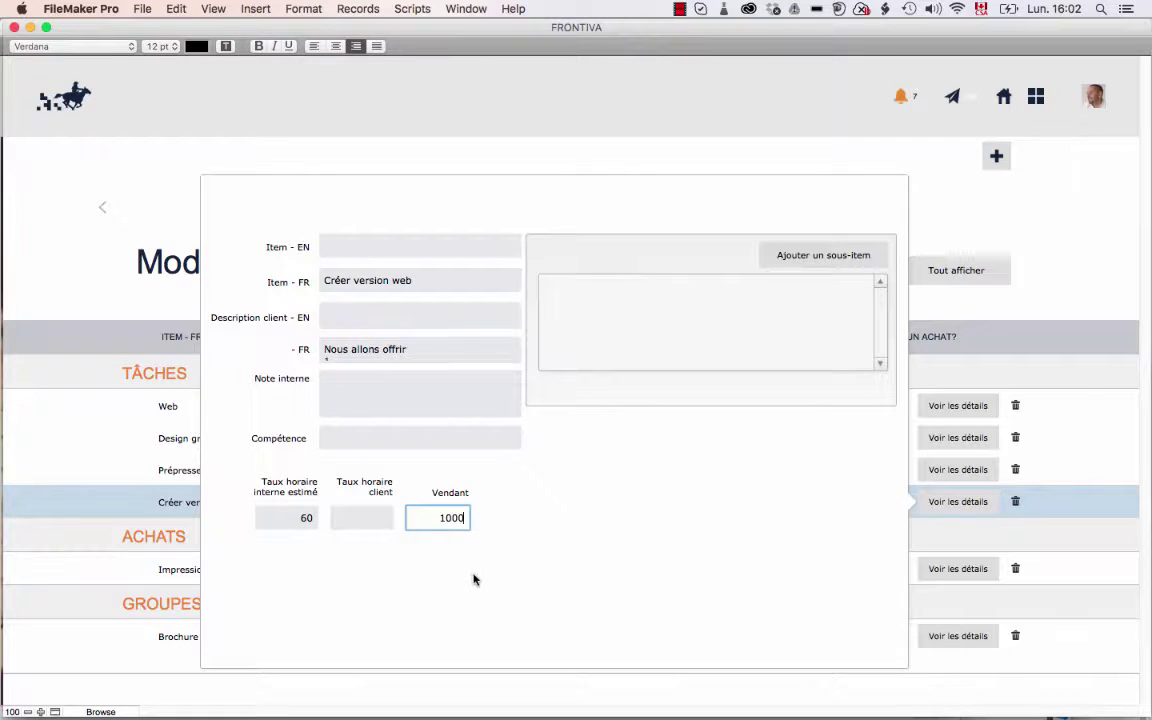
{"action": "left_click", "coordinate": [508, 562]}
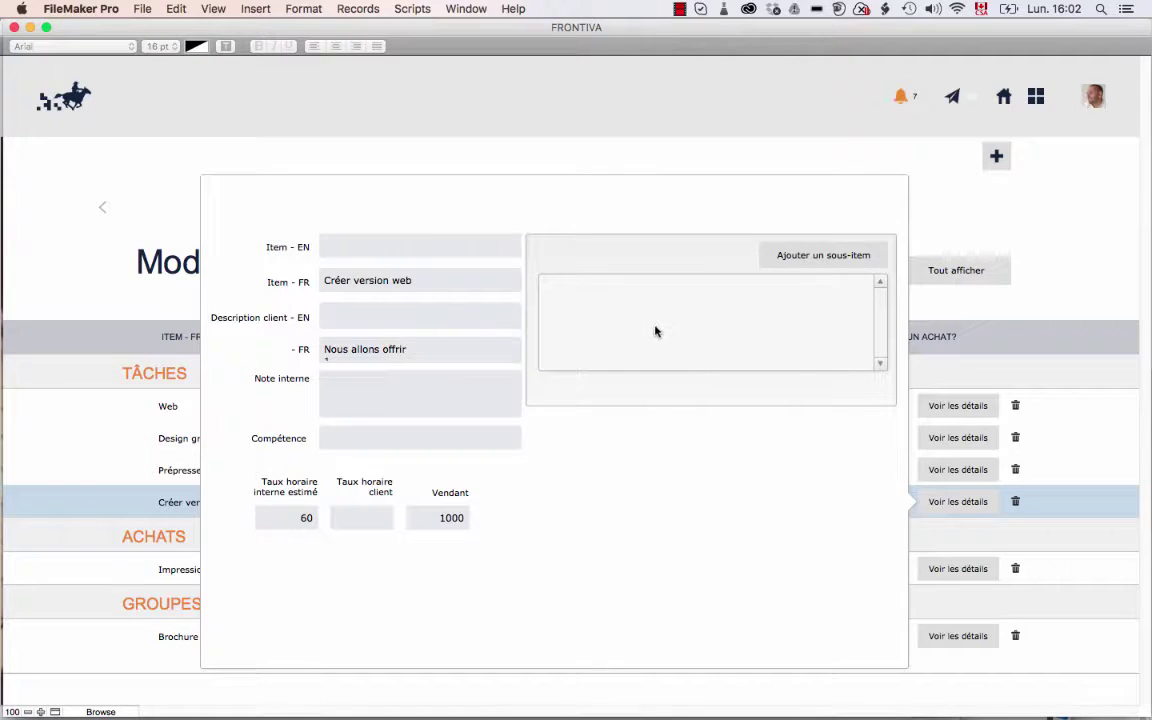
{"action": "left_click", "coordinate": [950, 311]}
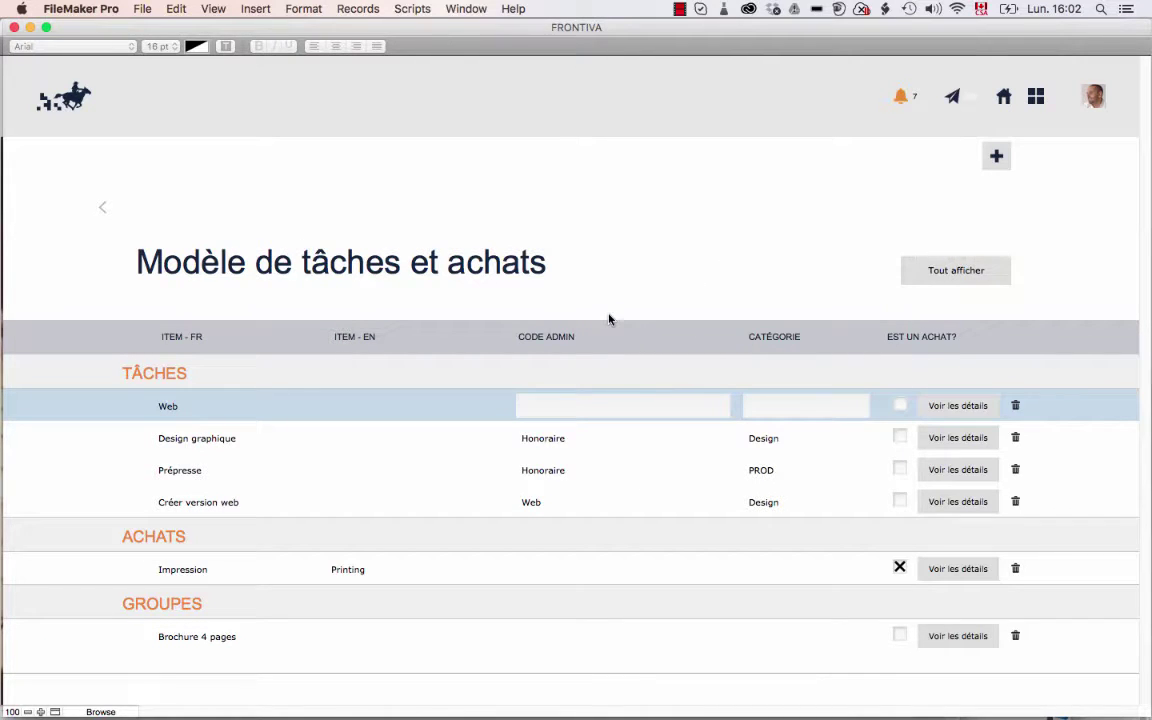
Step: Go to the project list and open the project items of project 16-2011, Test
{"action": "left_click", "coordinate": [68, 101]}
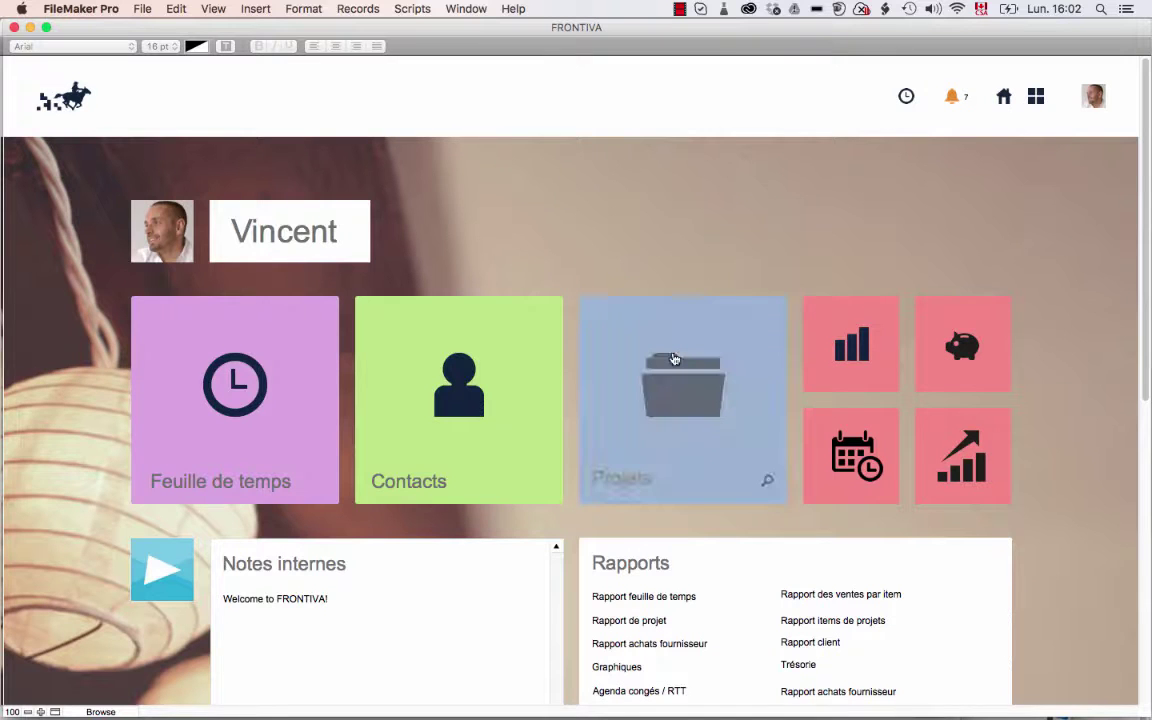
{"action": "left_click", "coordinate": [674, 360]}
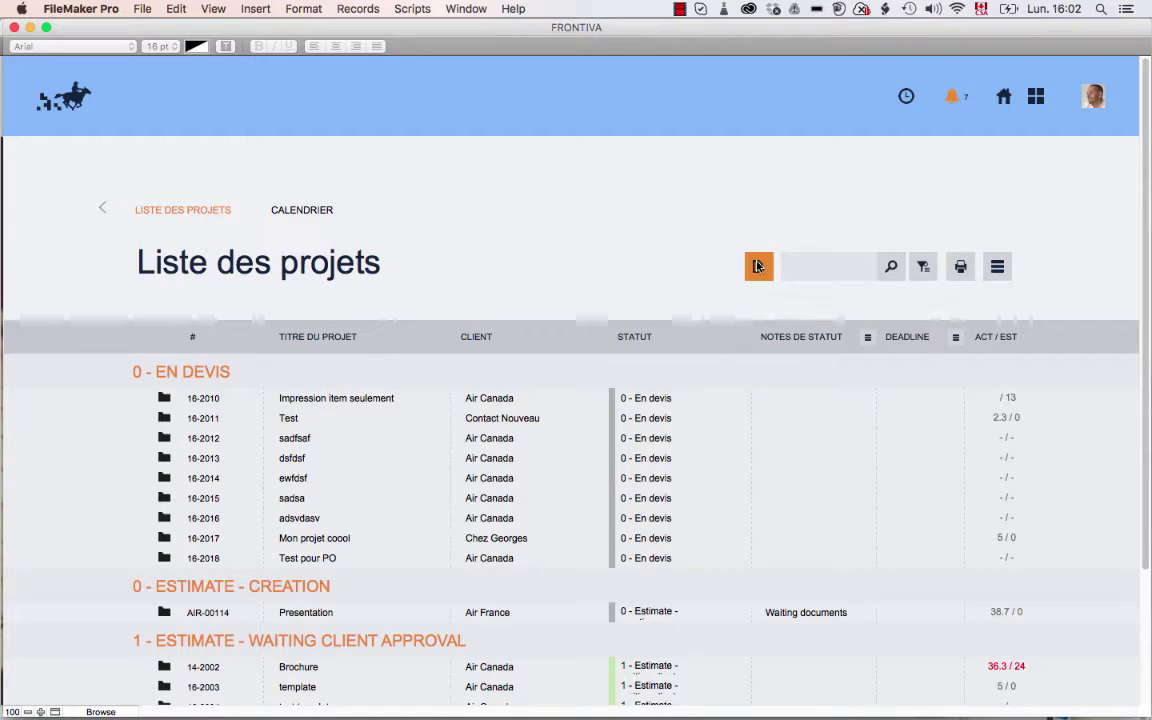
{"action": "left_click", "coordinate": [757, 266]}
{"action": "left_click", "coordinate": [689, 250]}
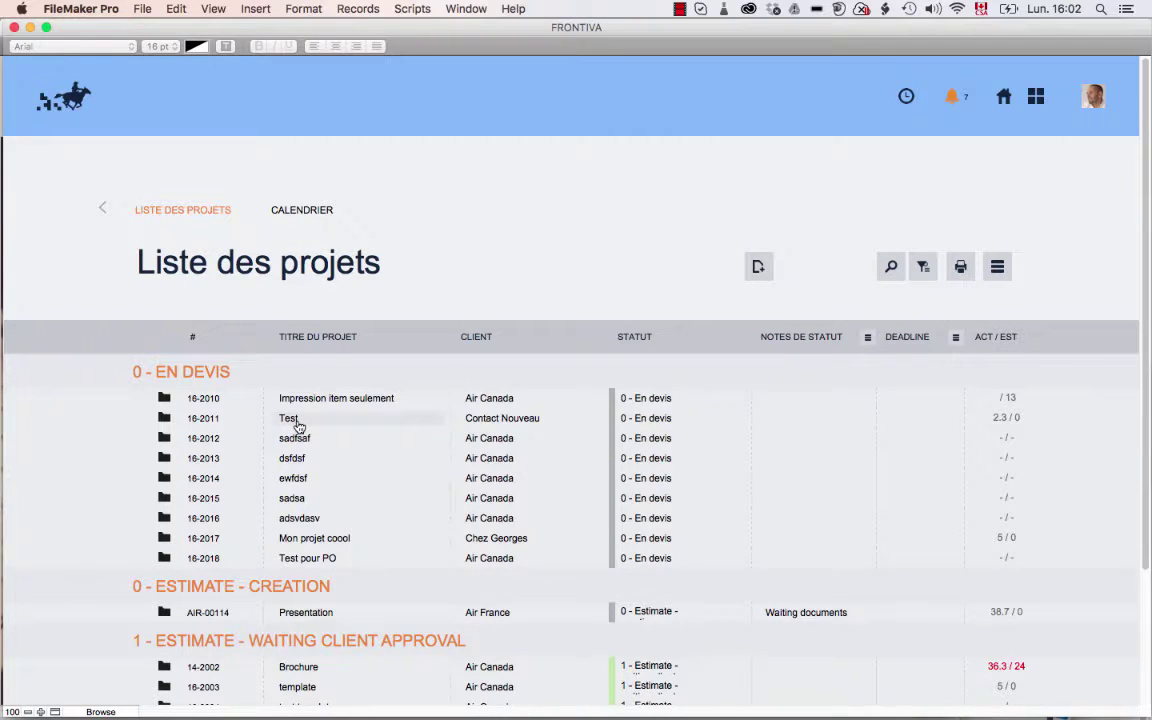
{"action": "left_click", "coordinate": [297, 420]}
{"action": "left_click", "coordinate": [295, 261]}
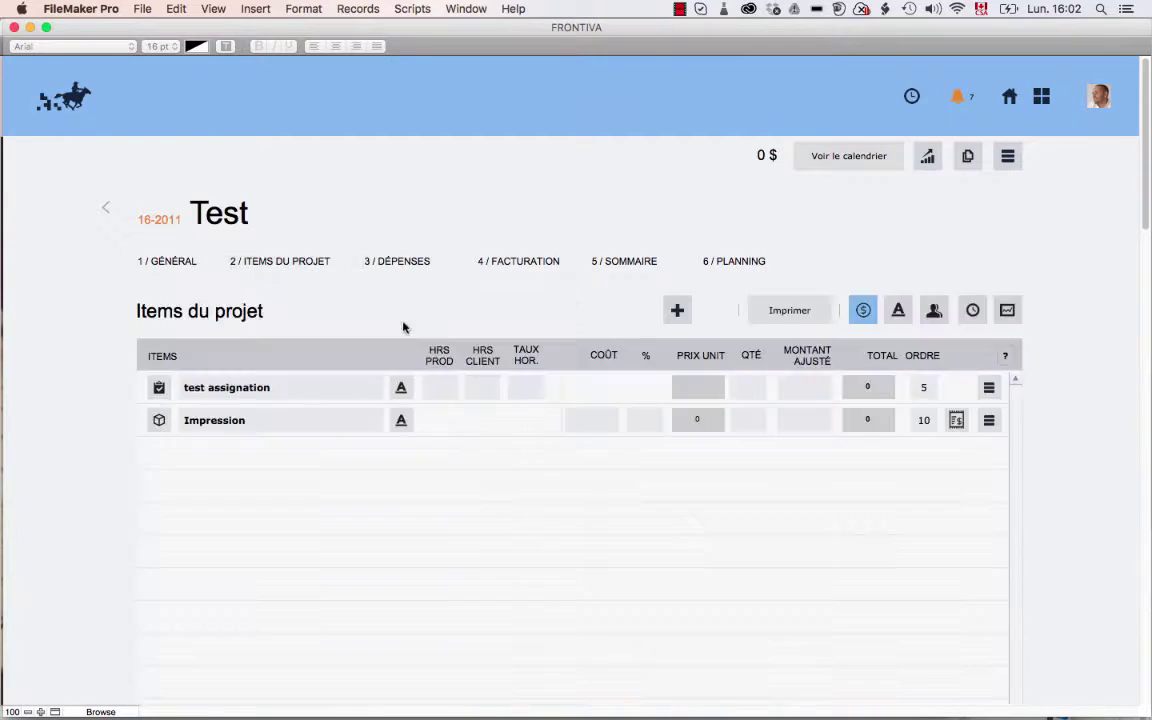
Step: Start a new project item and examine the item titles offered for the TÂCHES and ACHATS types
{"action": "left_click", "coordinate": [677, 311]}
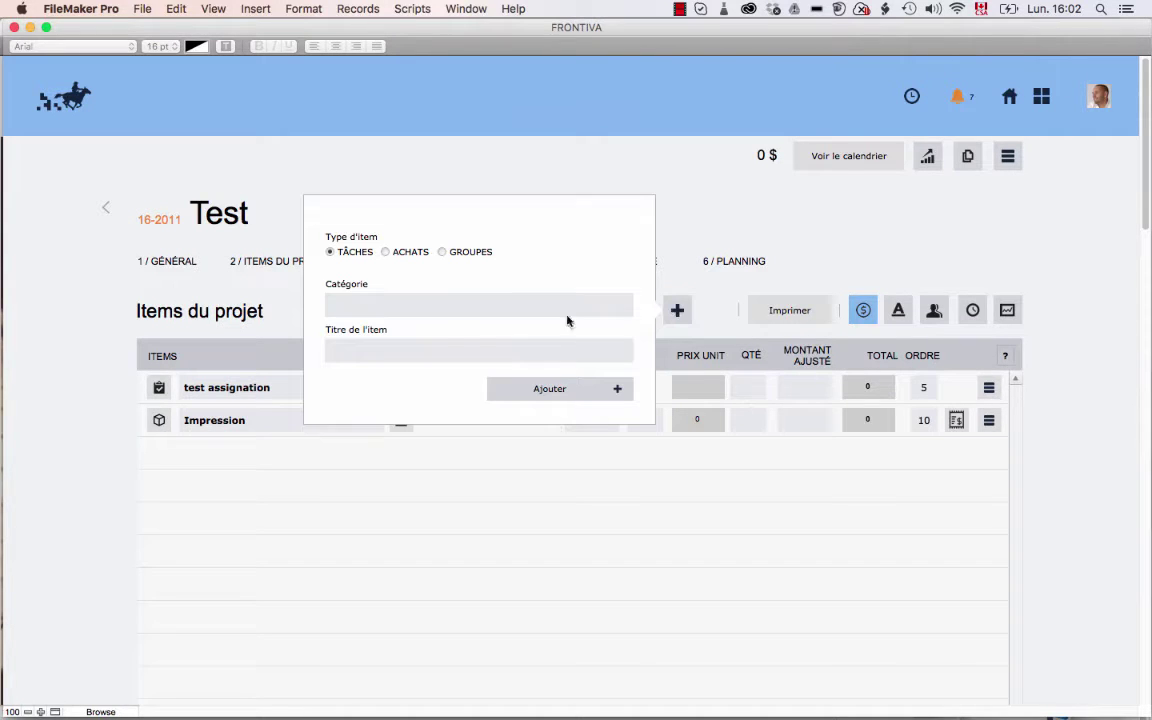
{"action": "left_click", "coordinate": [411, 352]}
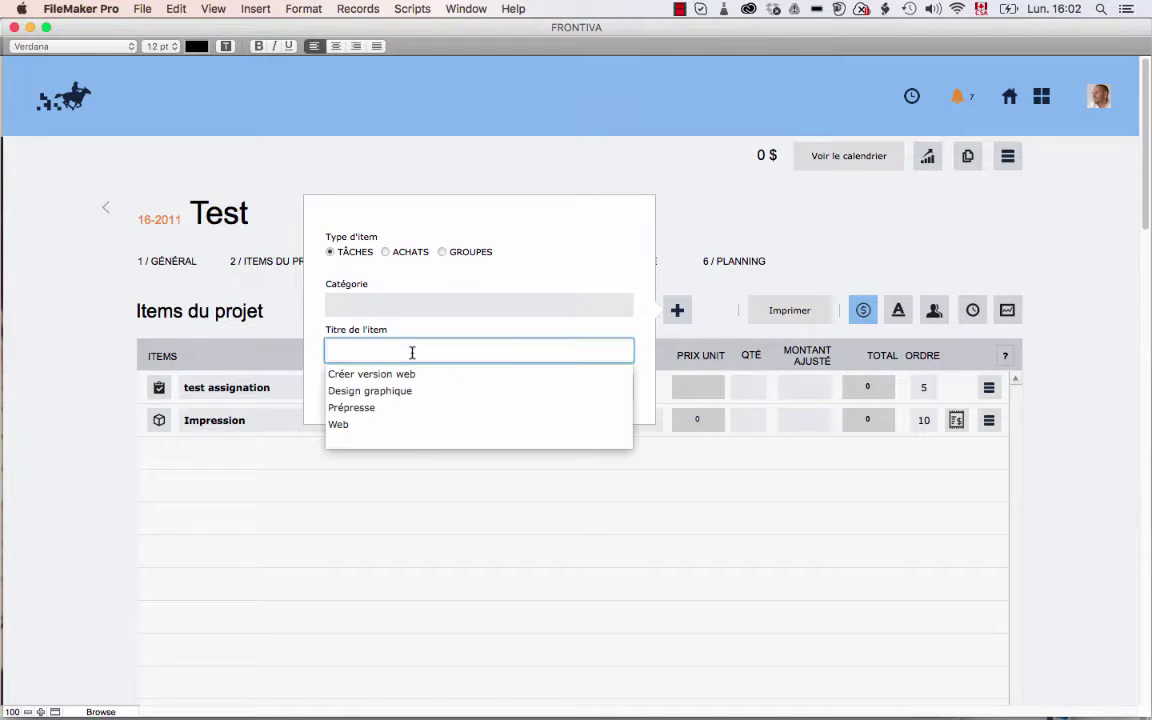
{"action": "left_click", "coordinate": [388, 300]}
{"action": "left_click", "coordinate": [410, 262]}
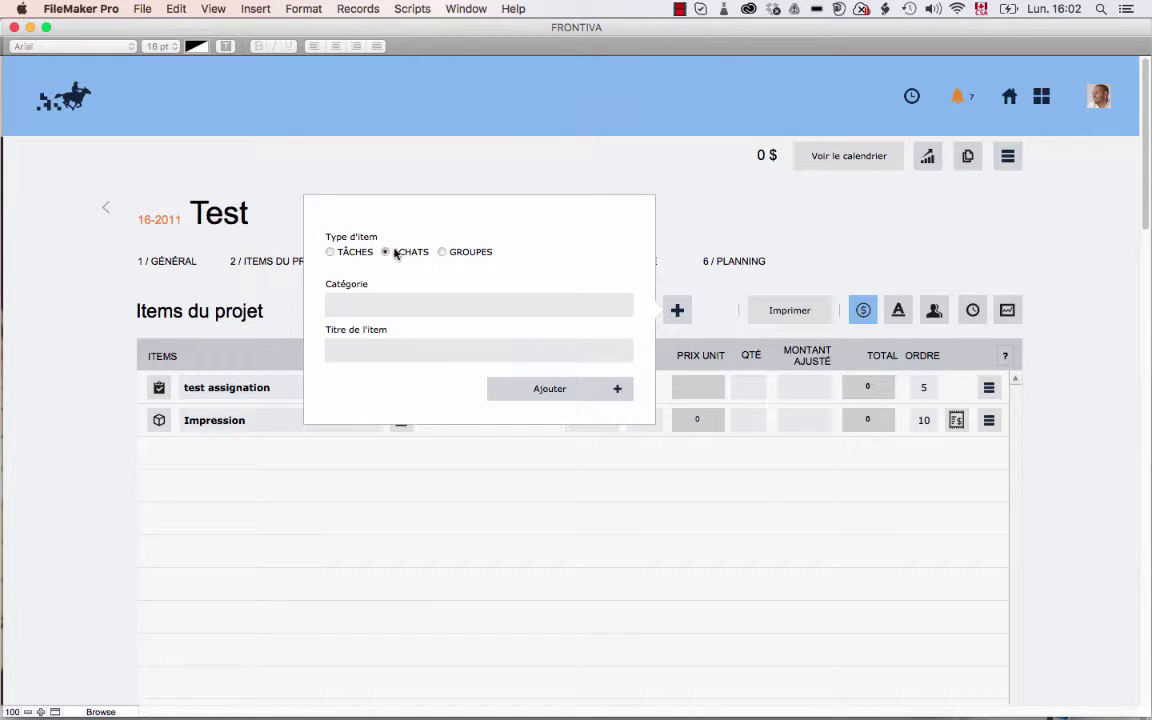
{"action": "left_click", "coordinate": [380, 350]}
Step: Add the Brochure 4 pages template to the project as an item of type GROUPES
{"action": "left_click", "coordinate": [416, 283]}
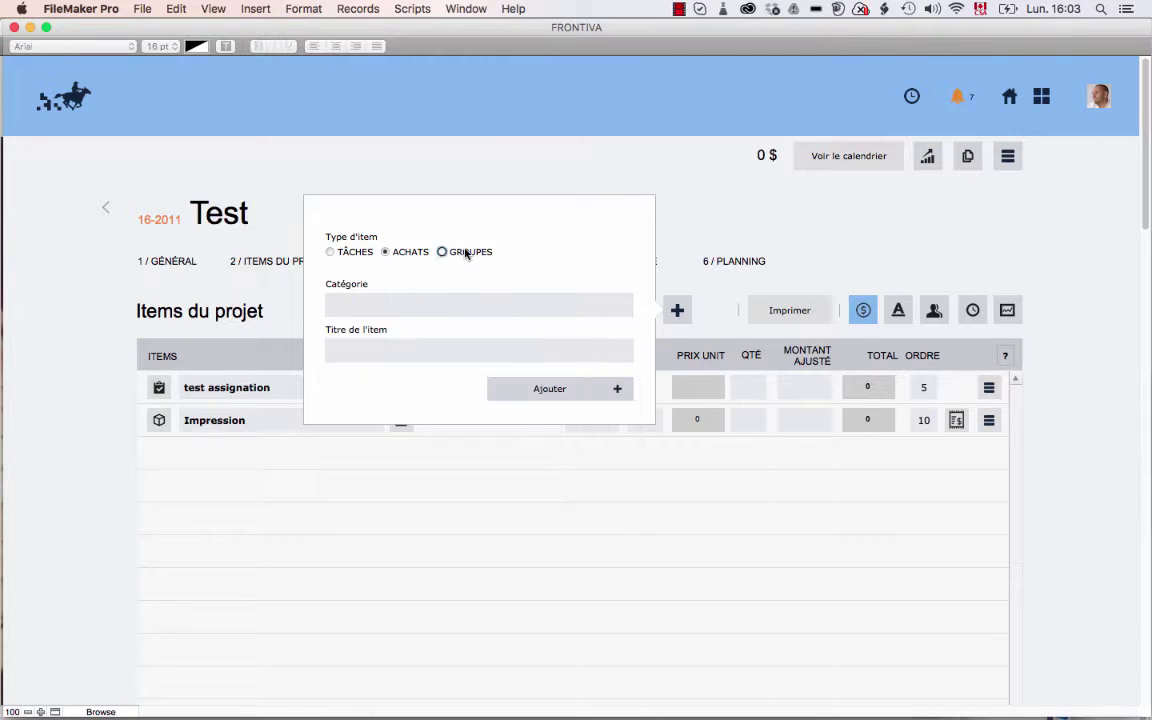
{"action": "left_click", "coordinate": [432, 352]}
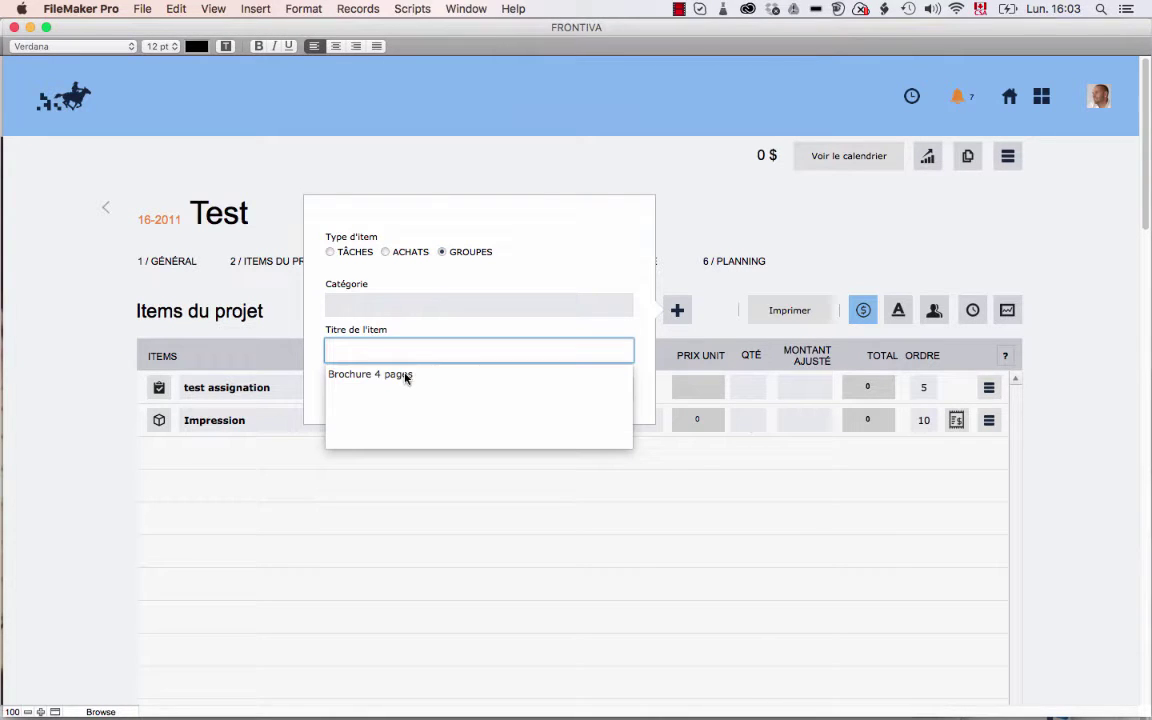
{"action": "left_click", "coordinate": [405, 375]}
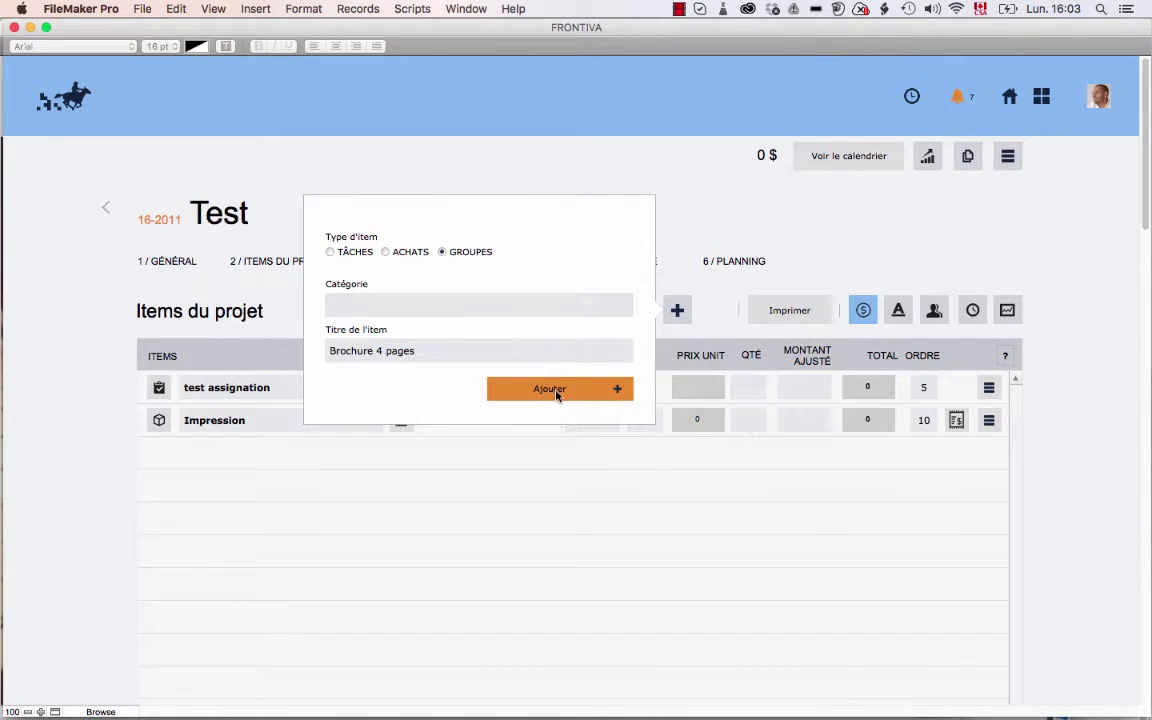
{"action": "left_click", "coordinate": [492, 389]}
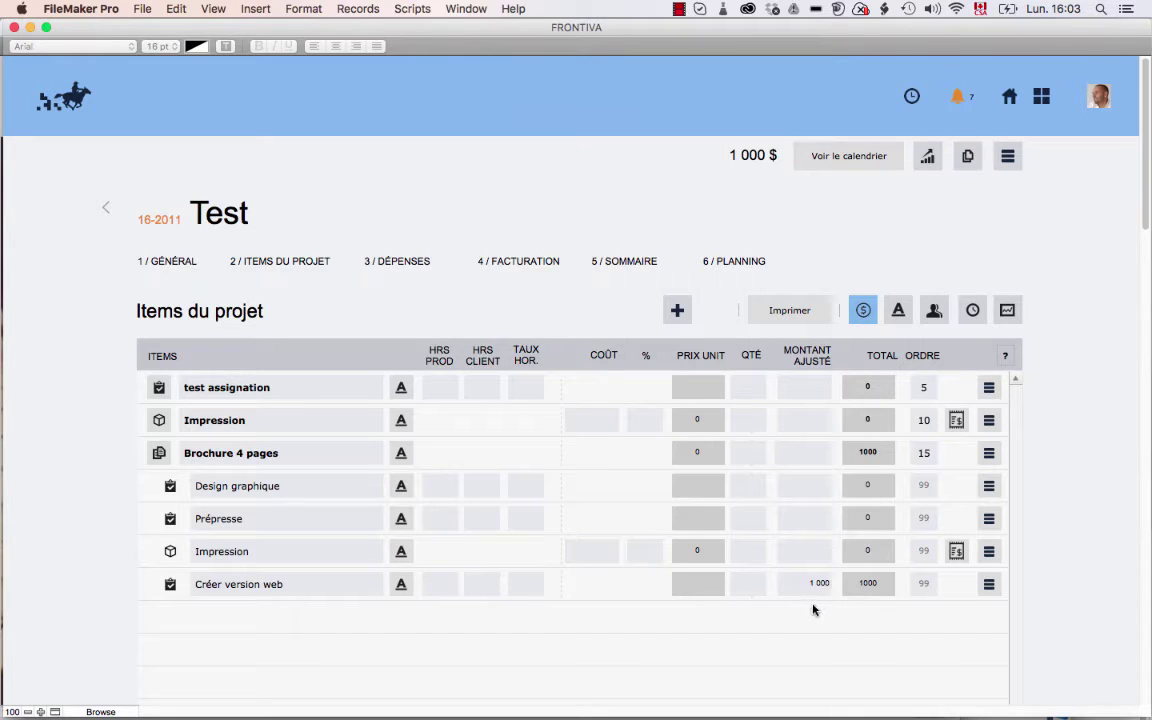
Step: Check the client descriptions of the sub-items under Brochure 4 pages and return to the home page
{"action": "left_click", "coordinate": [401, 519]}
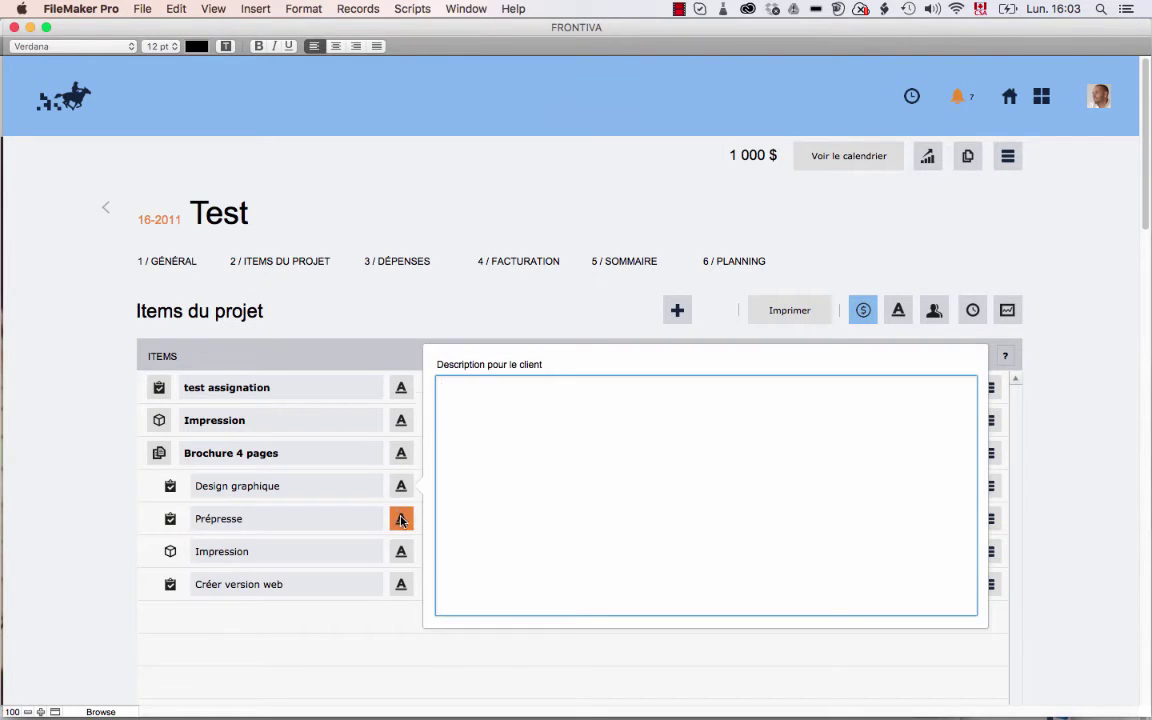
{"action": "left_click", "coordinate": [401, 551]}
{"action": "left_click", "coordinate": [401, 584]}
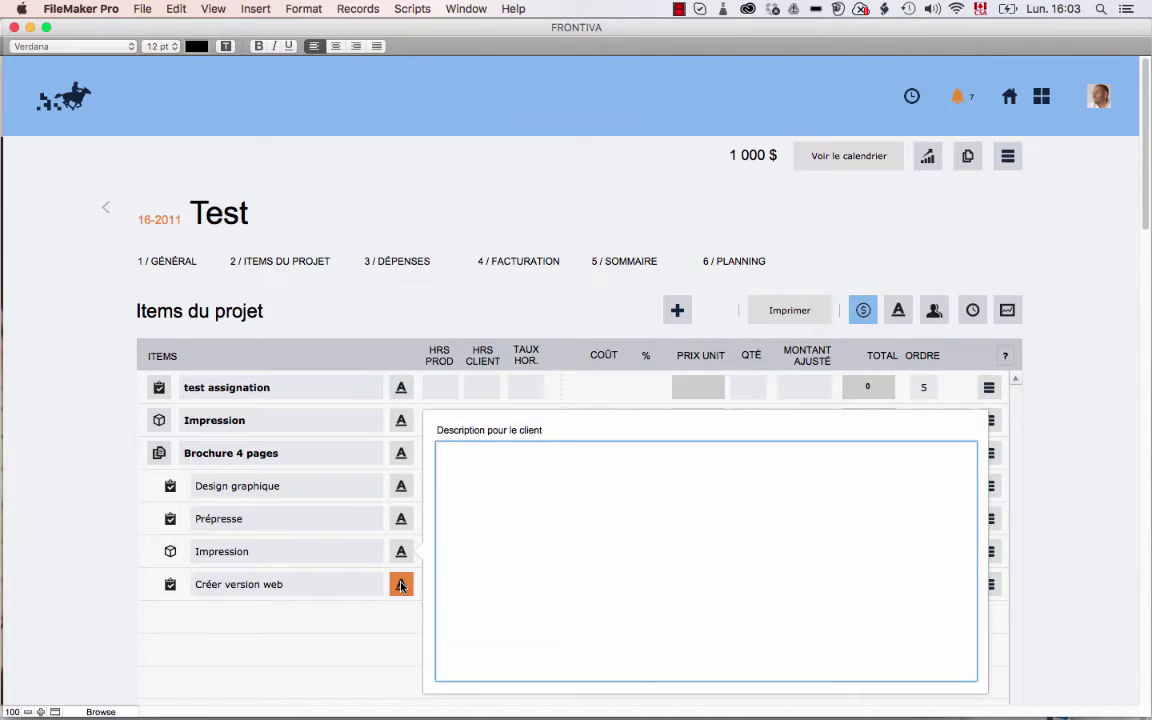
{"action": "left_click", "coordinate": [372, 629]}
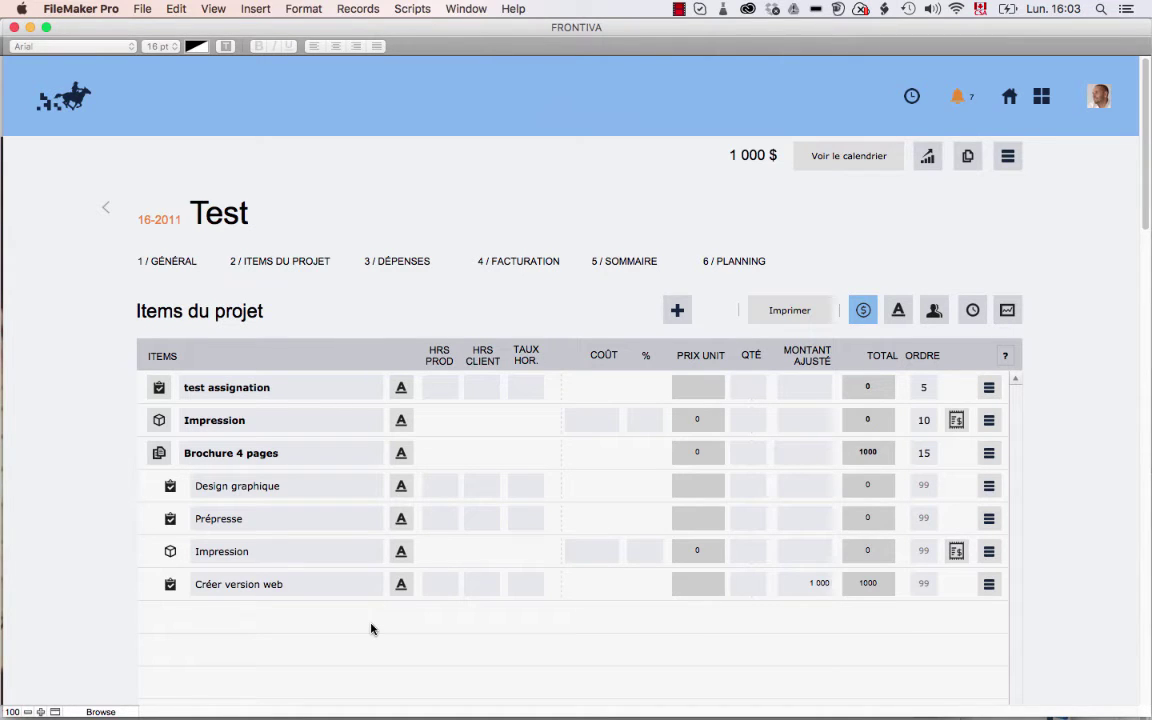
{"action": "left_click", "coordinate": [64, 96]}
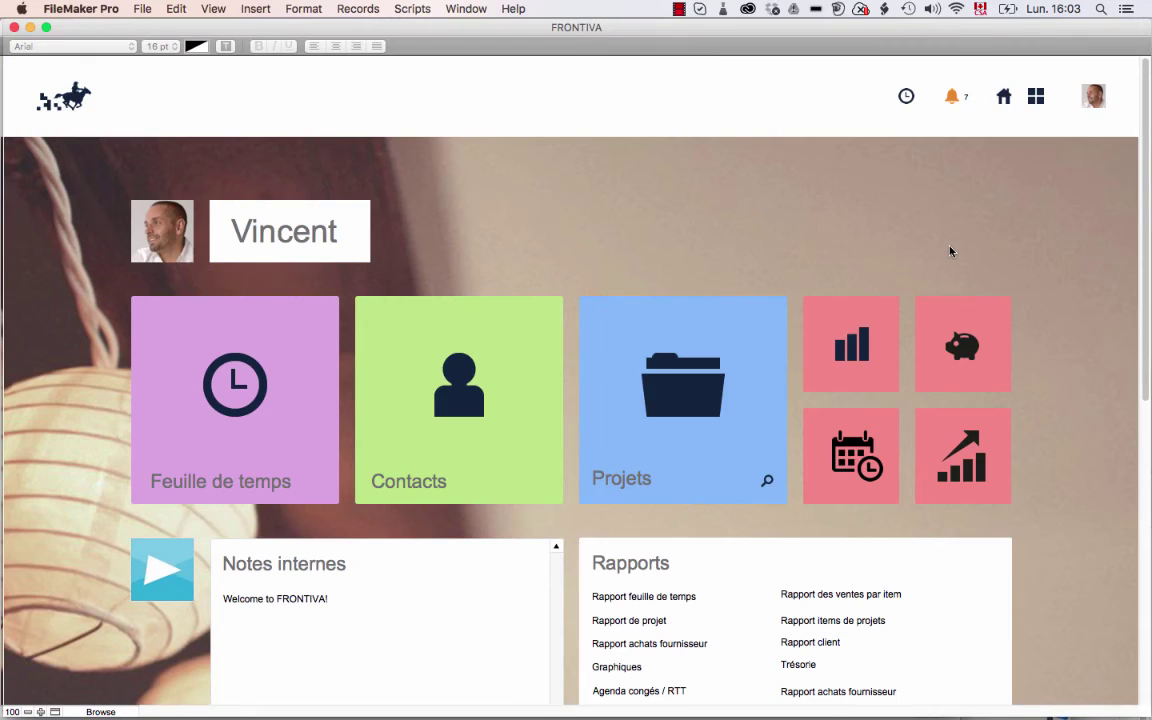